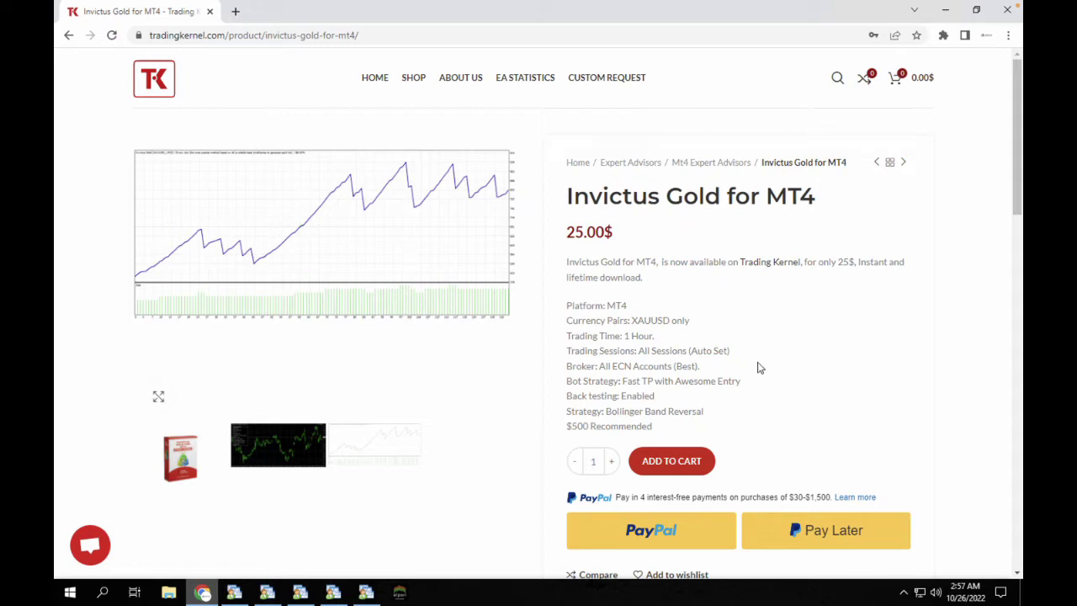
Browse the Invictus Gold for MT4 page, showing the MT4 chart, then the backtest chart.
{"action": "scroll", "coordinate": [630, 331], "scroll_direction": "down", "scroll_amount": 2}
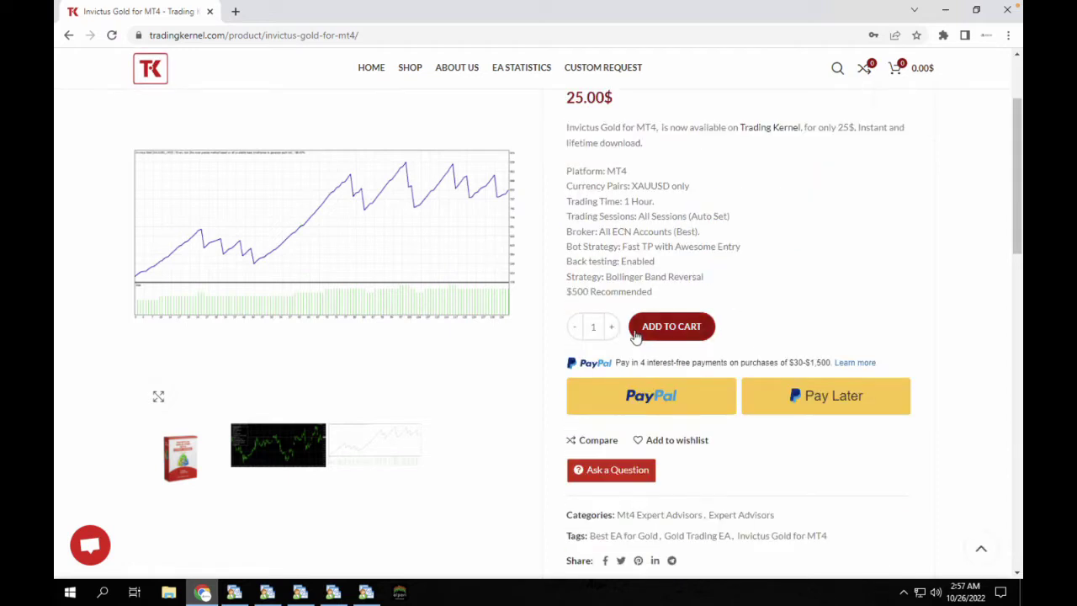
{"action": "scroll", "coordinate": [773, 280], "scroll_direction": "up", "scroll_amount": 1}
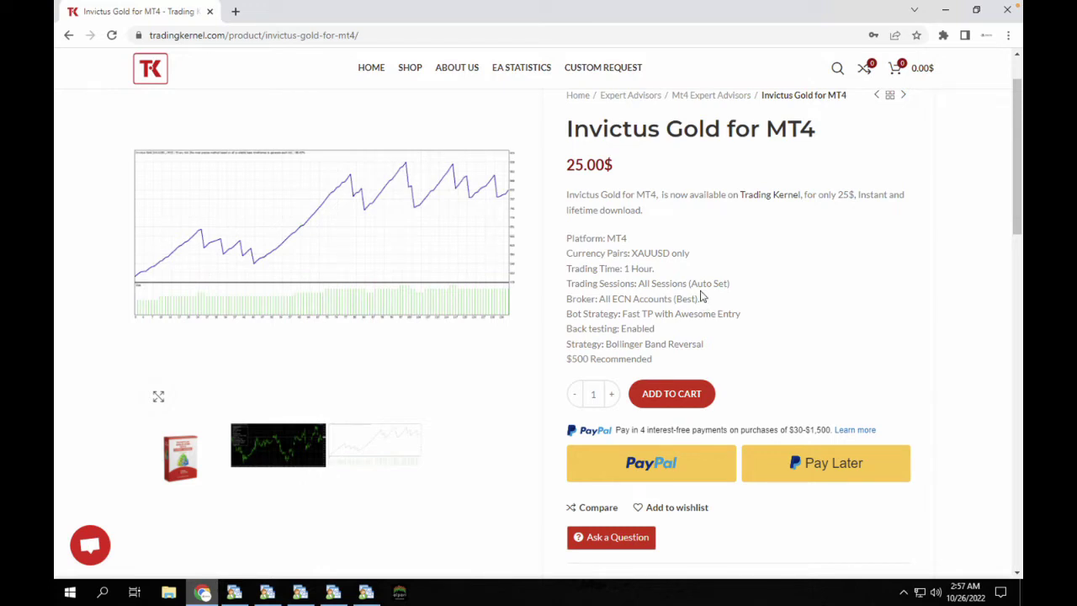
{"action": "scroll", "coordinate": [703, 310], "scroll_direction": "down", "scroll_amount": 1}
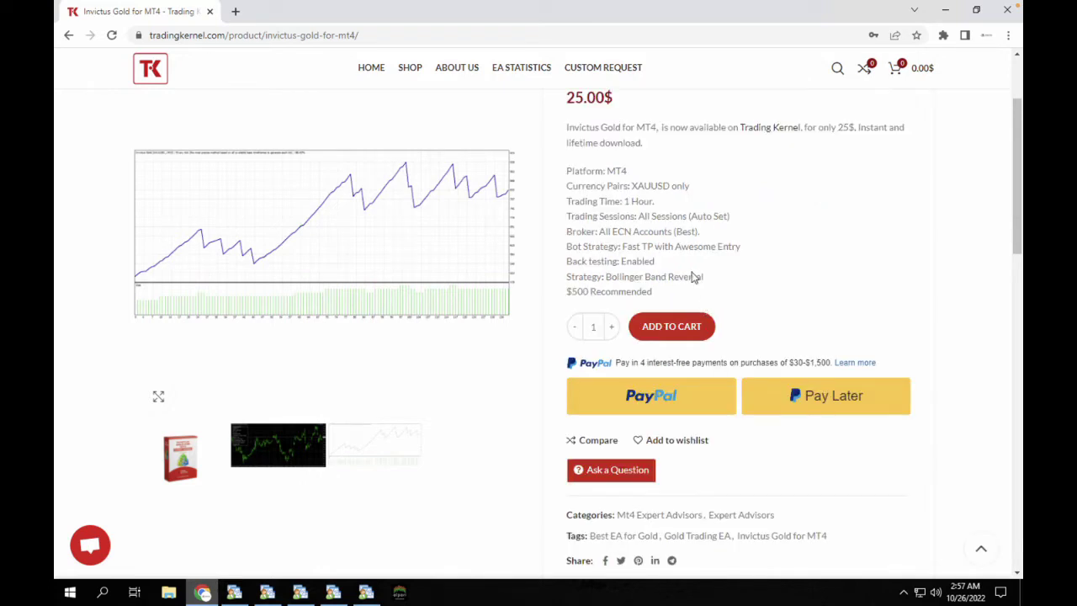
{"action": "scroll", "coordinate": [695, 279], "scroll_direction": "up", "scroll_amount": 2}
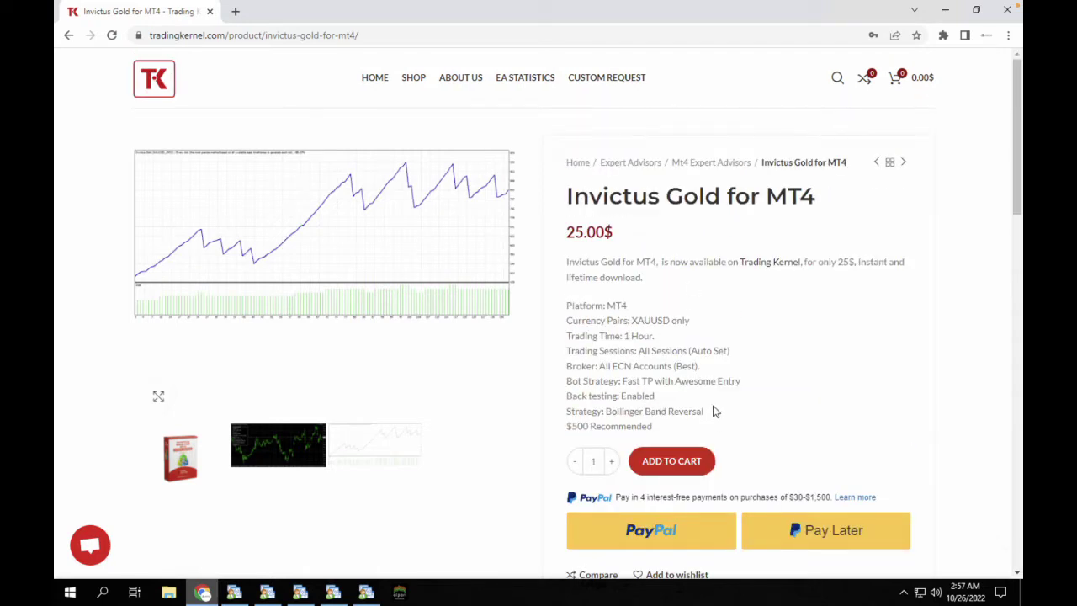
{"action": "scroll", "coordinate": [712, 410], "scroll_direction": "down", "scroll_amount": 2}
{"action": "scroll", "coordinate": [713, 410], "scroll_direction": "down", "scroll_amount": 4}
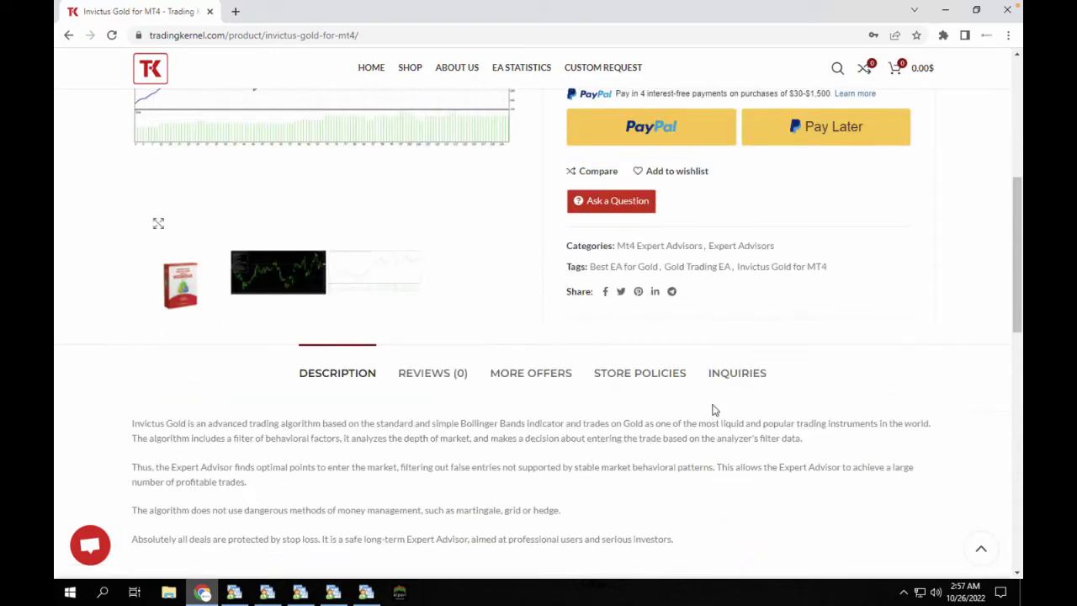
{"action": "scroll", "coordinate": [713, 409], "scroll_direction": "up", "scroll_amount": 2}
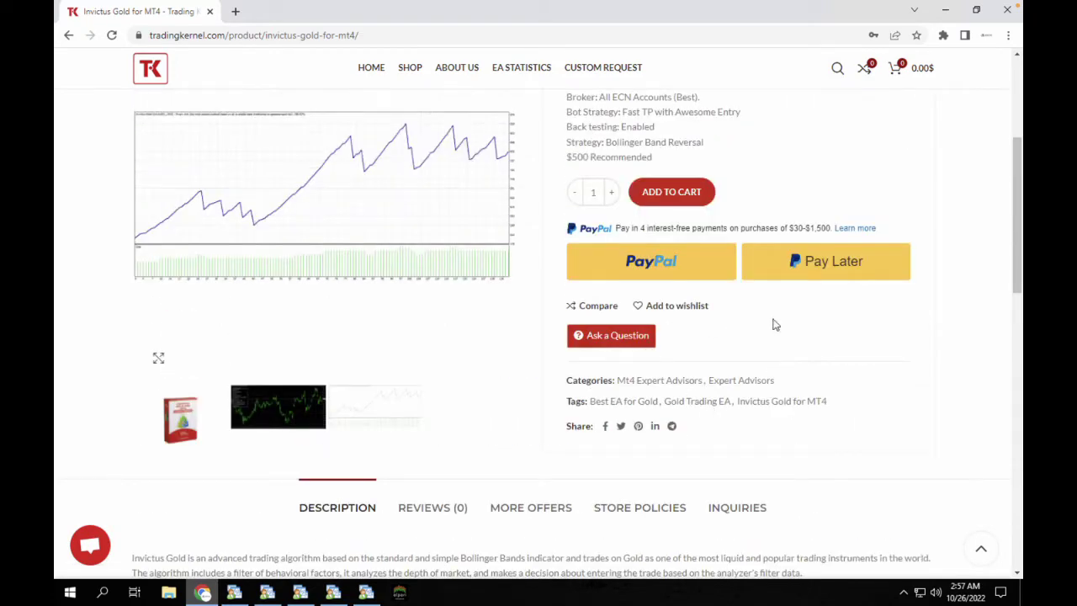
{"action": "scroll", "coordinate": [740, 327], "scroll_direction": "down", "scroll_amount": 1}
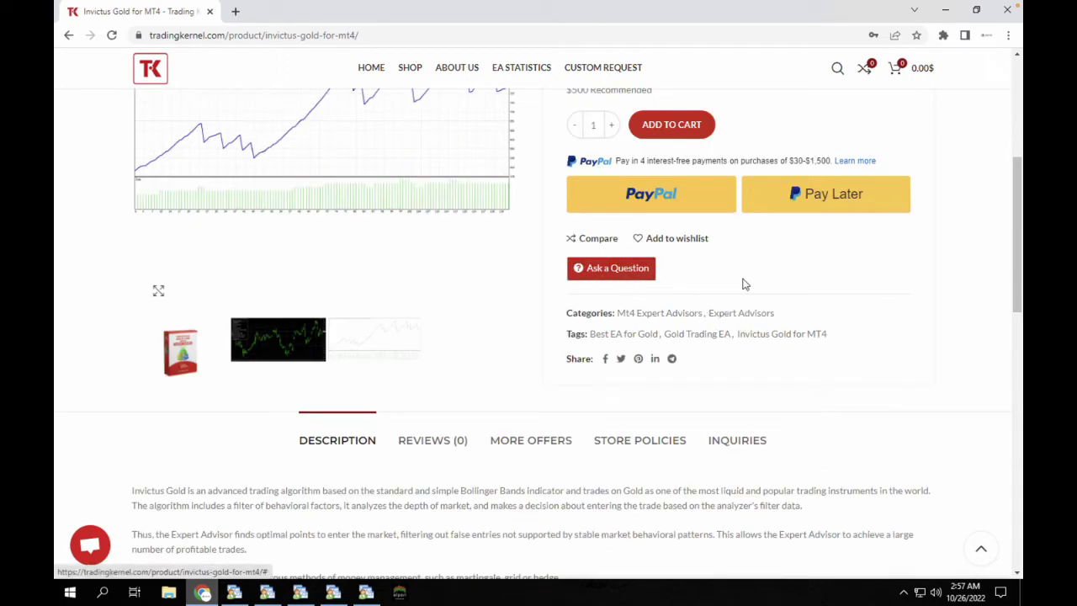
{"action": "scroll", "coordinate": [741, 283], "scroll_direction": "up", "scroll_amount": 5}
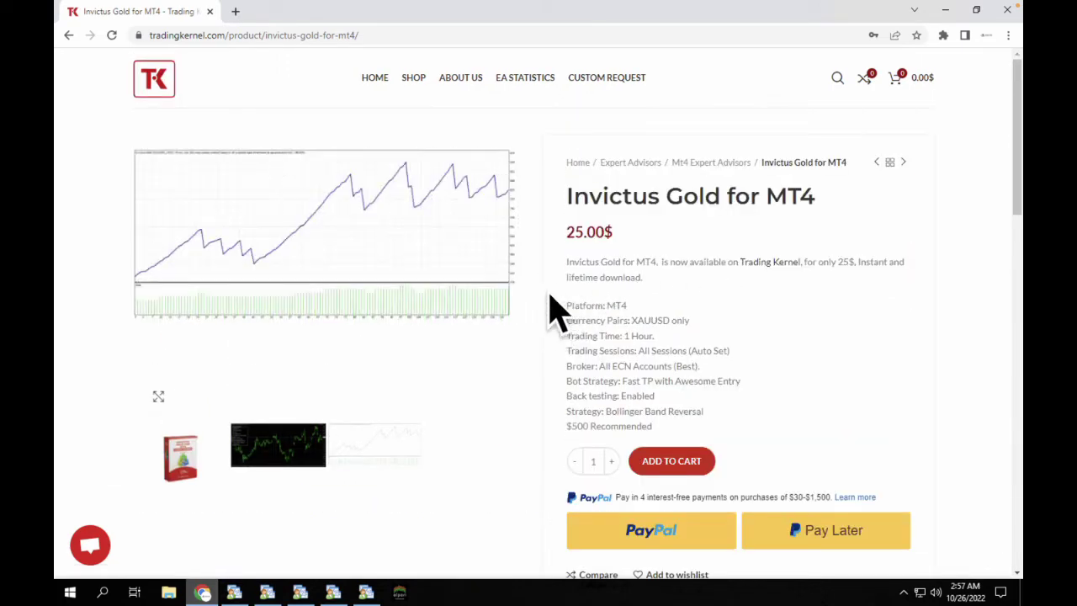
{"action": "scroll", "coordinate": [626, 311], "scroll_direction": "down", "scroll_amount": 1}
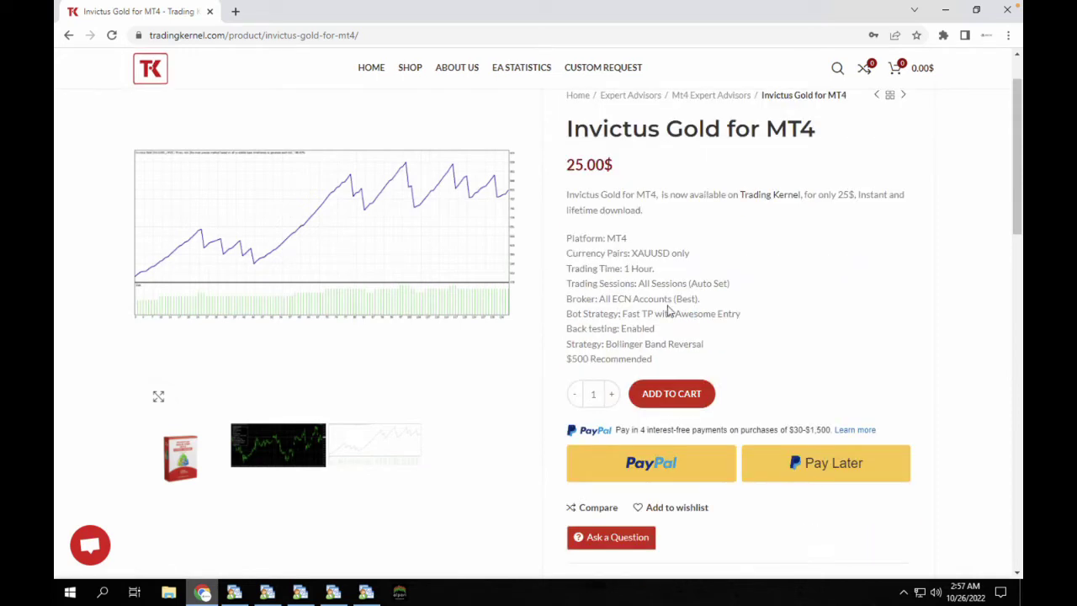
{"action": "scroll", "coordinate": [644, 310], "scroll_direction": "up", "scroll_amount": 1}
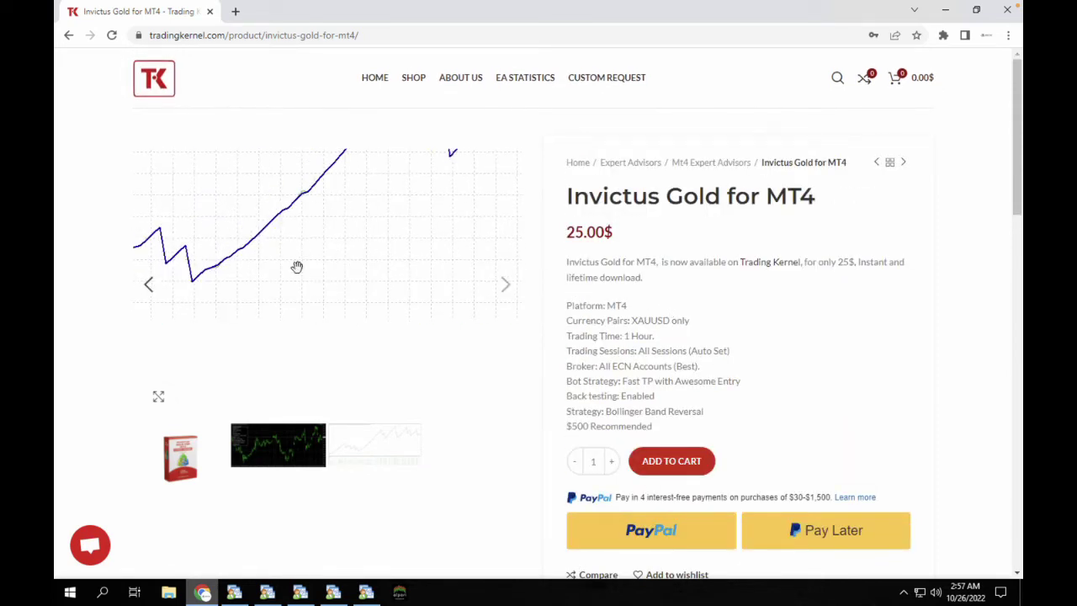
{"action": "left_click", "coordinate": [279, 447]}
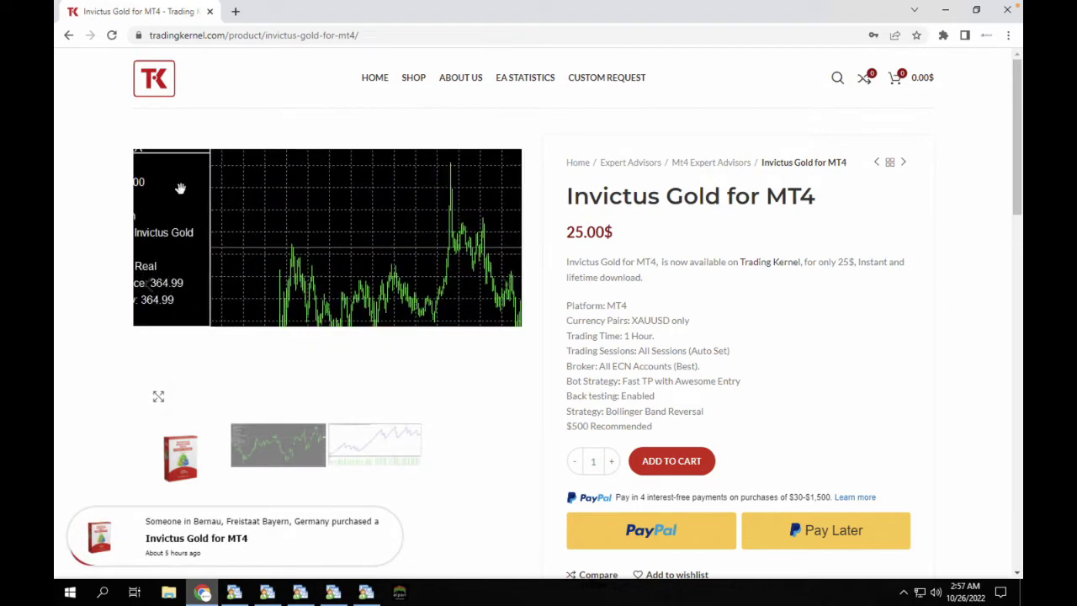
{"action": "left_click", "coordinate": [364, 448]}
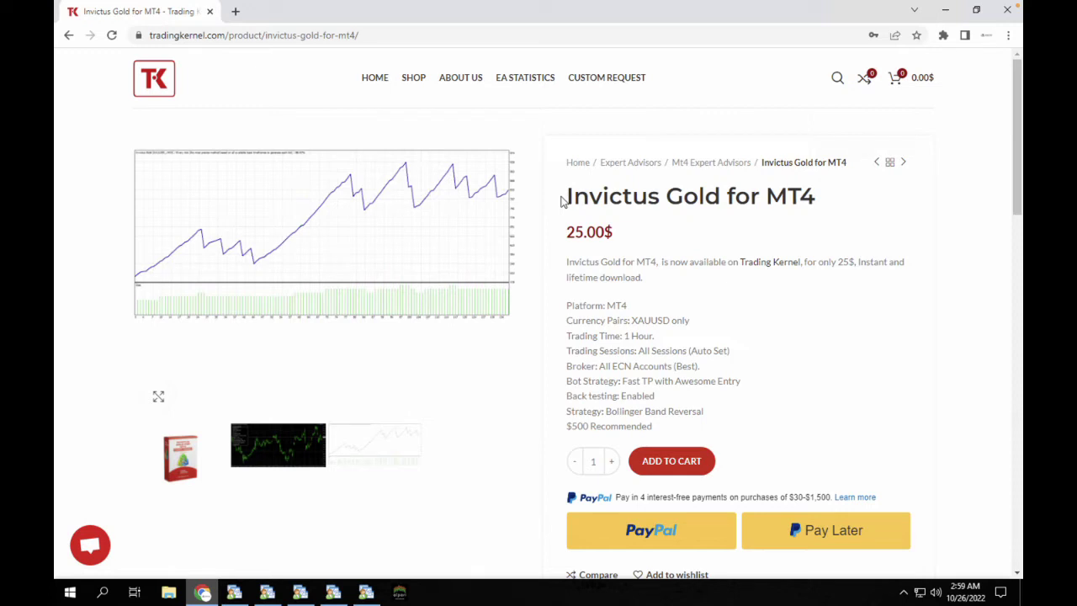
{"action": "scroll", "coordinate": [563, 202], "scroll_direction": "down", "scroll_amount": 6}
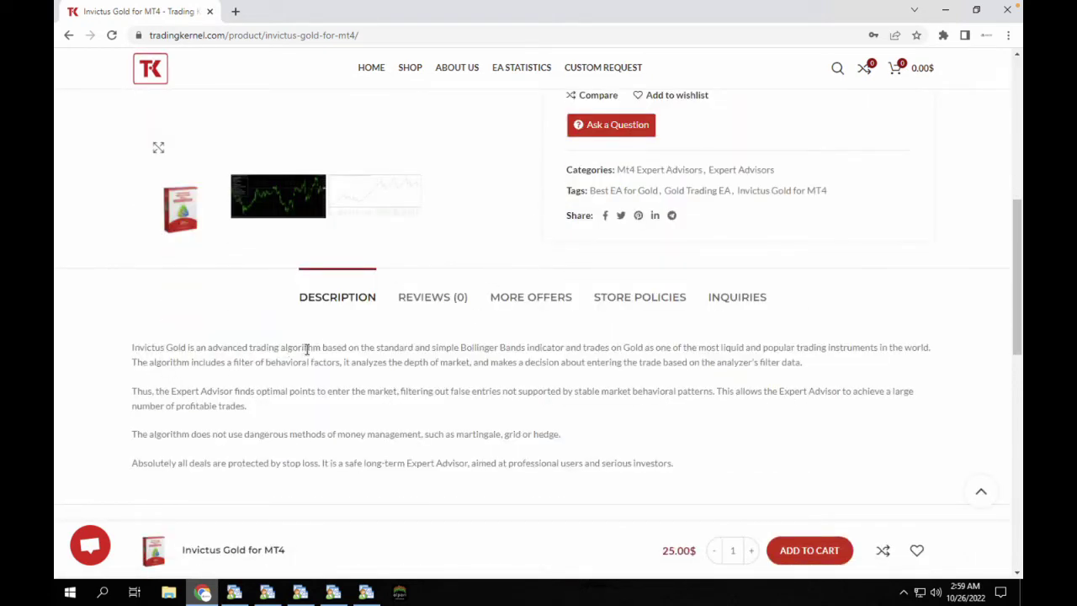
{"action": "scroll", "coordinate": [442, 375], "scroll_direction": "down", "scroll_amount": 1}
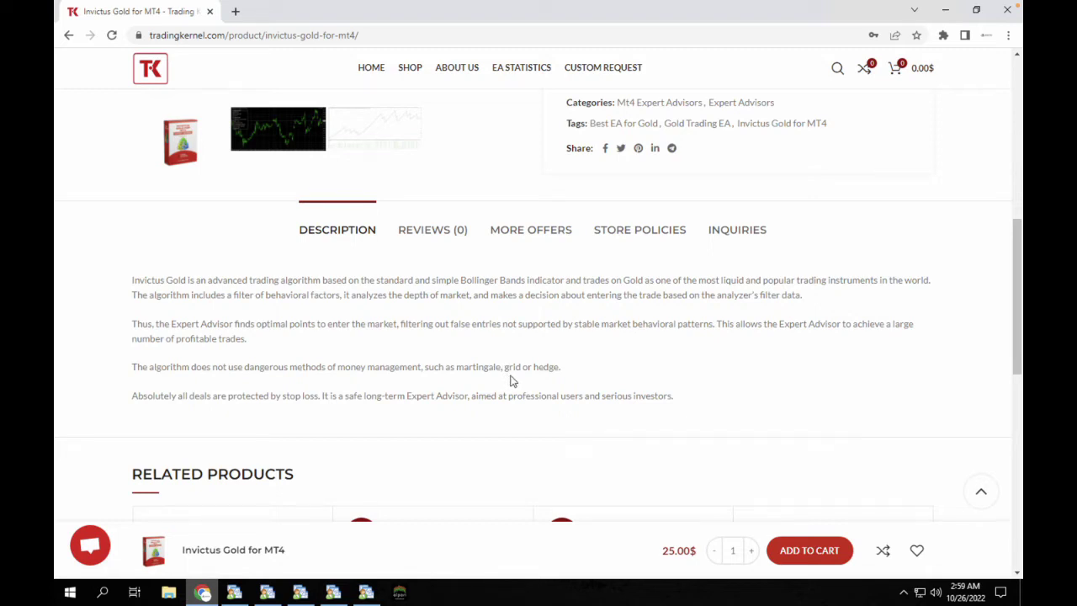
{"action": "scroll", "coordinate": [143, 329], "scroll_direction": "down", "scroll_amount": 1}
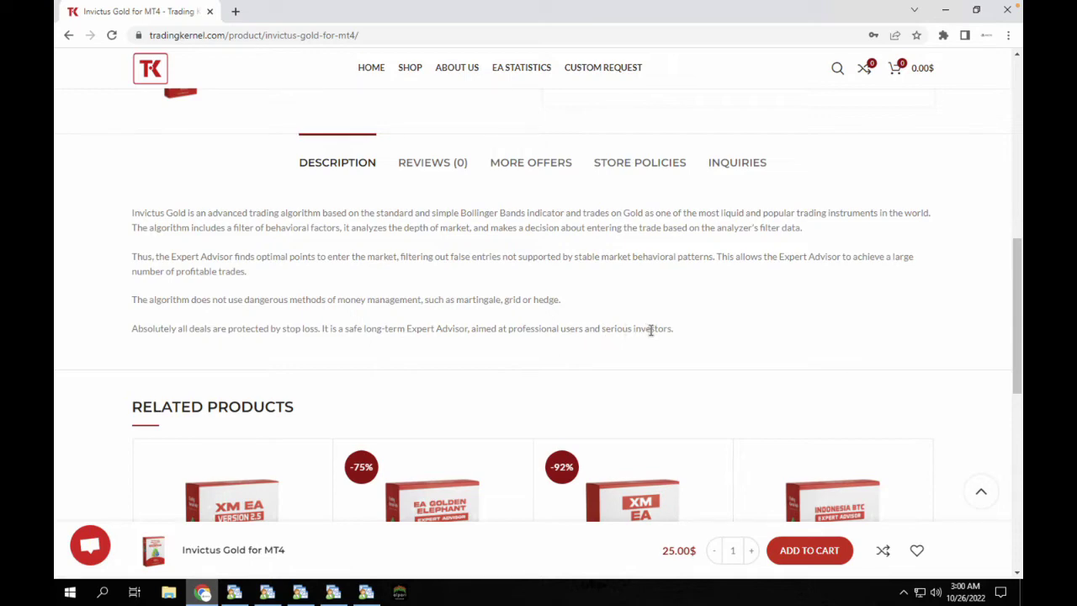
{"action": "scroll", "coordinate": [697, 339], "scroll_direction": "up", "scroll_amount": 2}
{"action": "scroll", "coordinate": [698, 339], "scroll_direction": "up", "scroll_amount": 5}
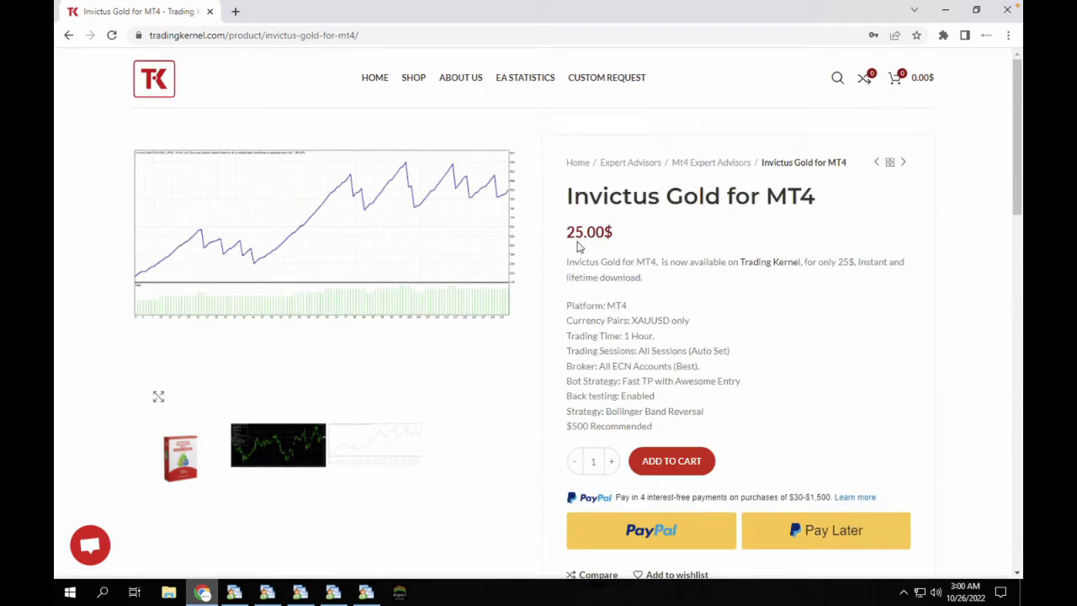
From My account > Downloads, download INVICTUS-GOLD-MT4-46AWXP.ZIP for Invictus Gold for MT4.
{"action": "left_click", "coordinate": [372, 78]}
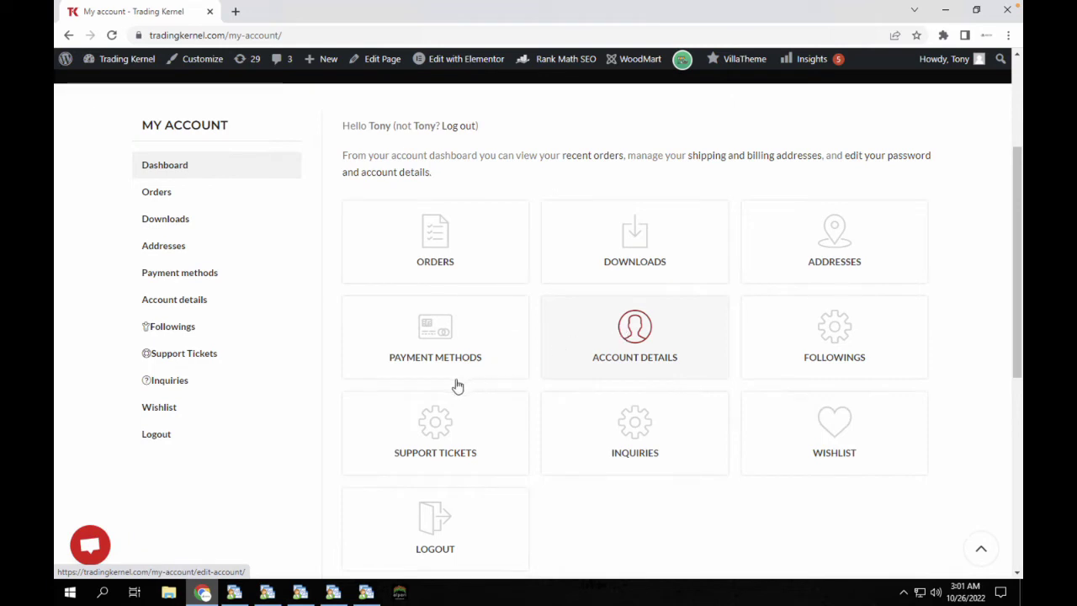
{"action": "left_click", "coordinate": [646, 230]}
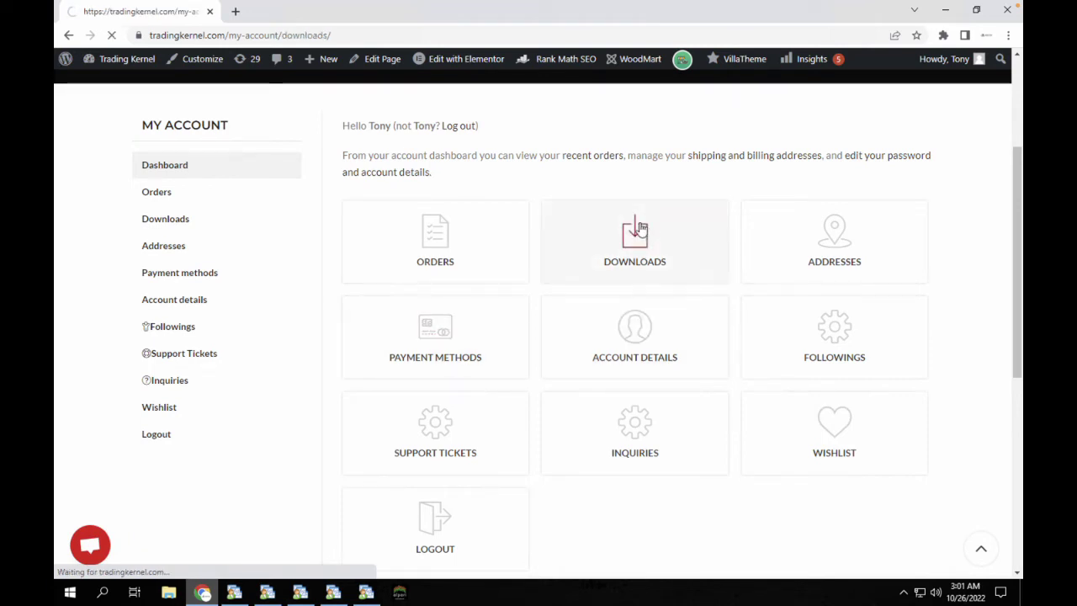
{"action": "scroll", "coordinate": [705, 217], "scroll_direction": "down", "scroll_amount": 5}
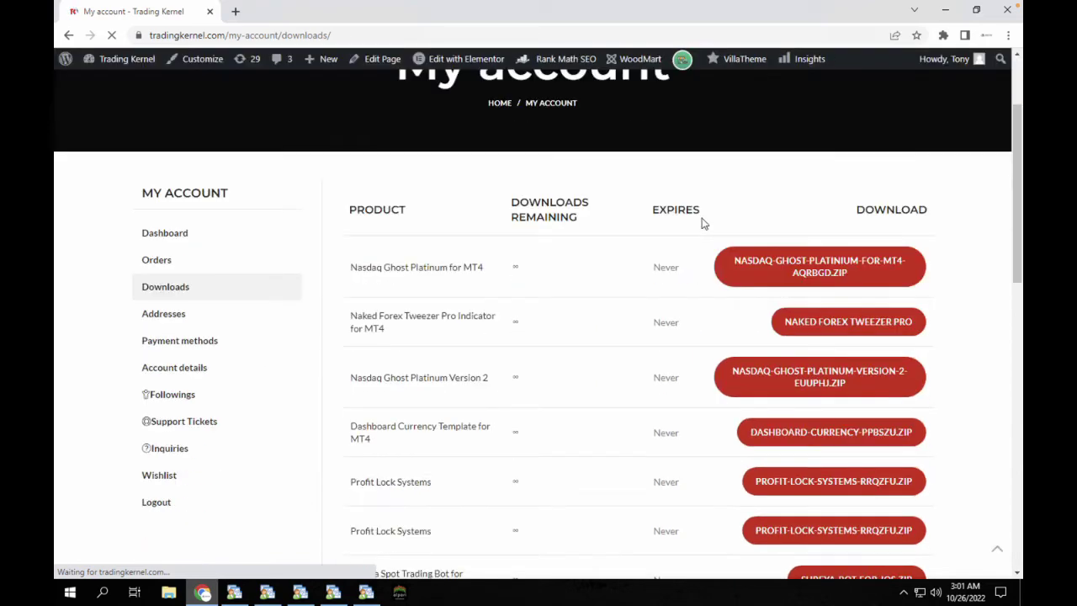
{"action": "scroll", "coordinate": [704, 223], "scroll_direction": "down", "scroll_amount": 4}
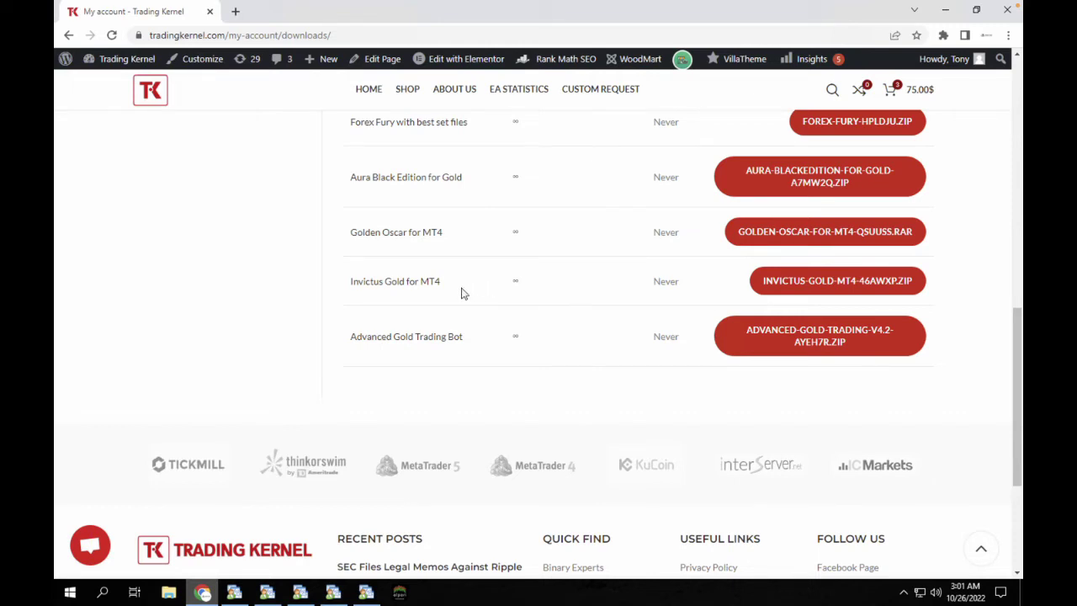
{"action": "left_click", "coordinate": [790, 286]}
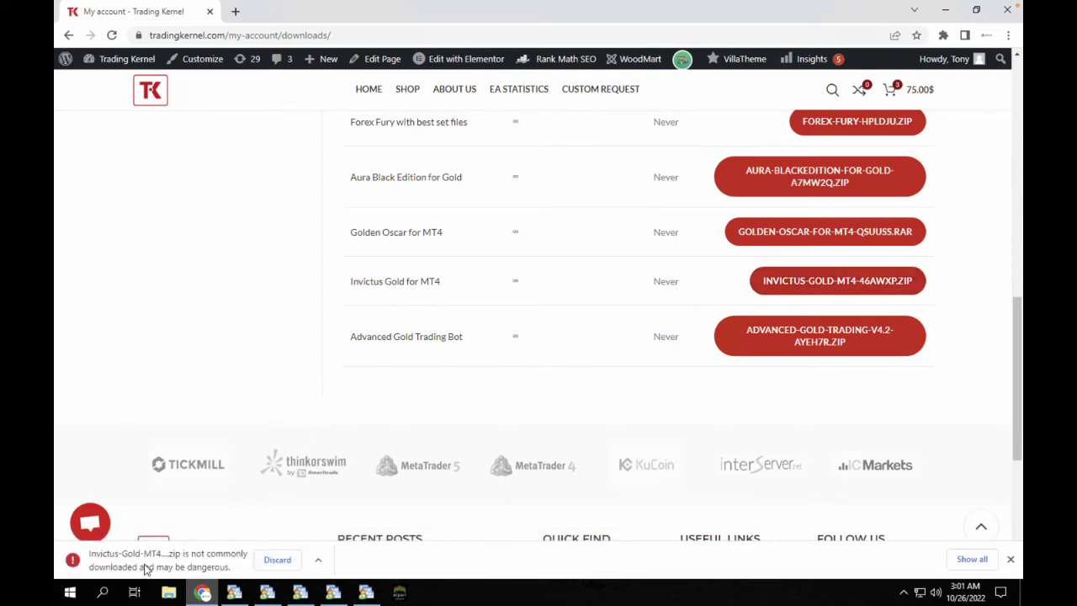
Keep the flagged Invictus Gold zip download despite Chrome's warning.
{"action": "left_click", "coordinate": [318, 559]}
{"action": "left_click", "coordinate": [334, 515]}
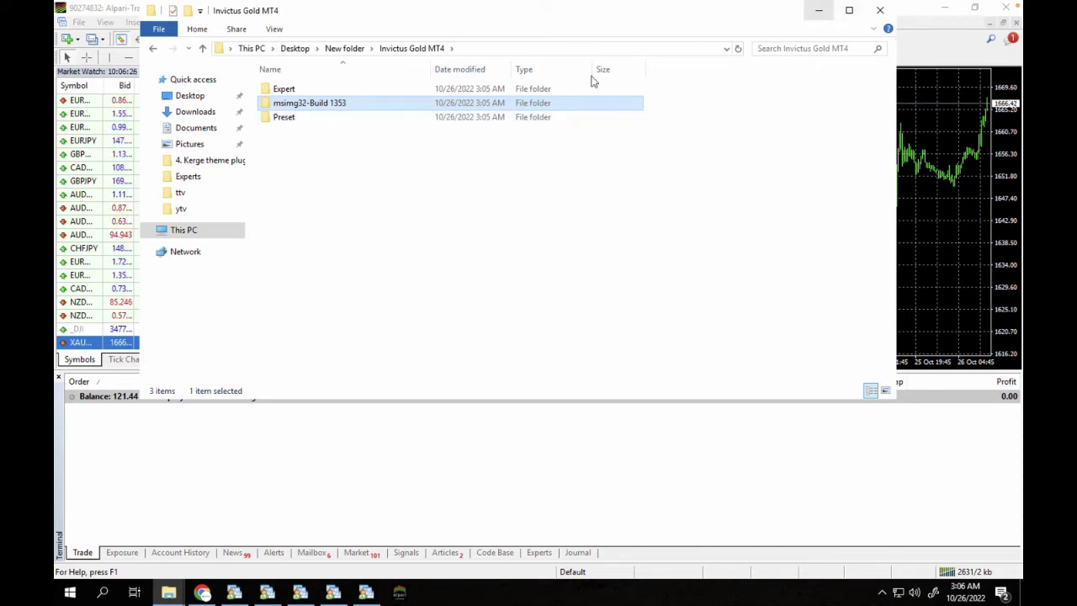
Copy Invictus Gold.ex4 from the Expert folder, then minimize and close the Explorer windows.
{"action": "left_click", "coordinate": [301, 90]}
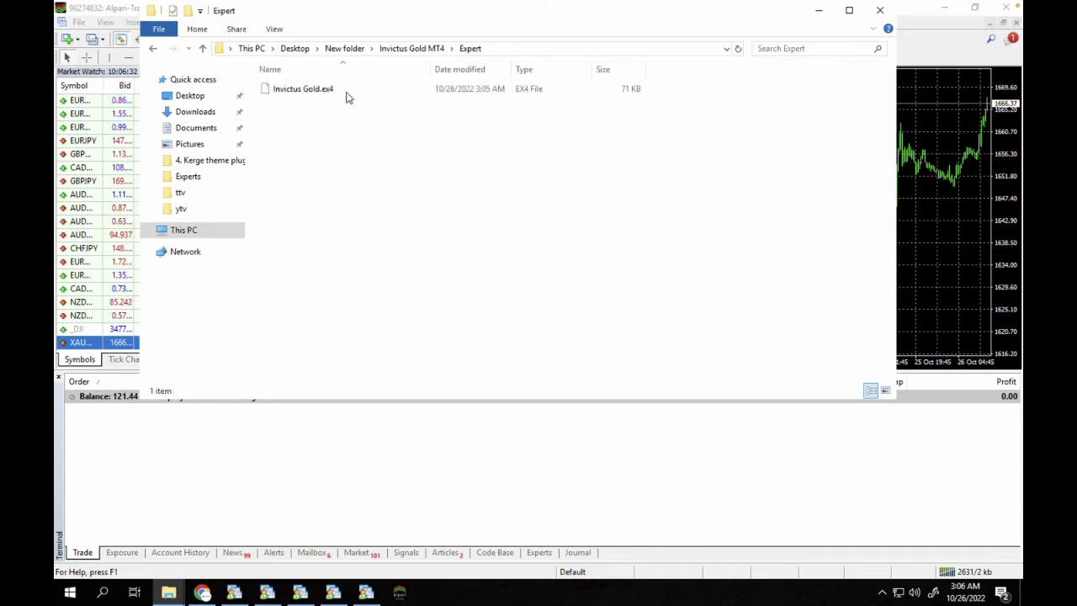
{"action": "left_click", "coordinate": [348, 93]}
{"action": "right_click", "coordinate": [348, 92]}
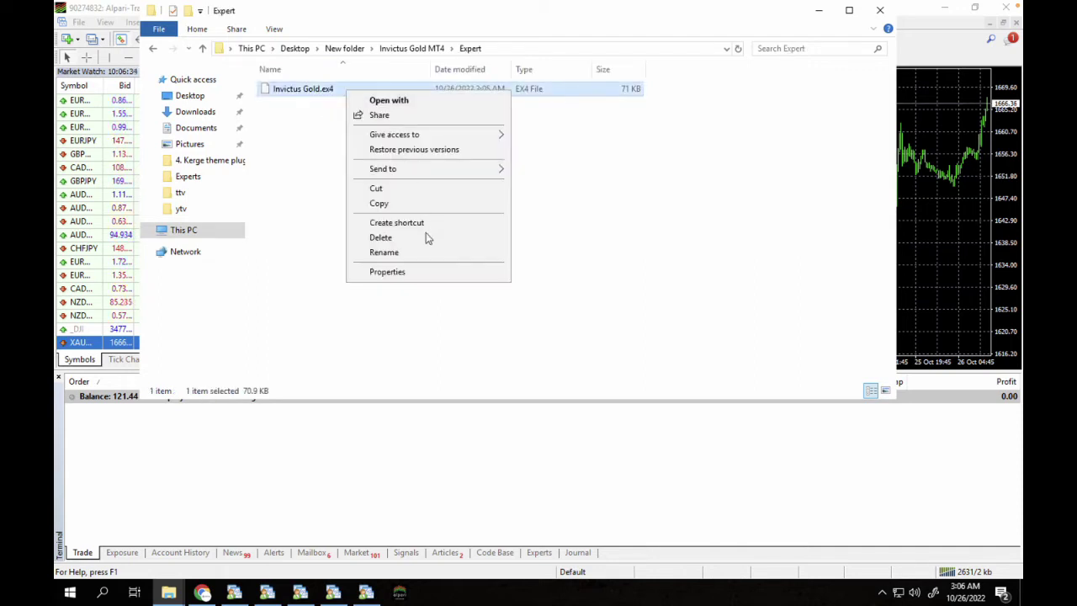
{"action": "left_click", "coordinate": [415, 202]}
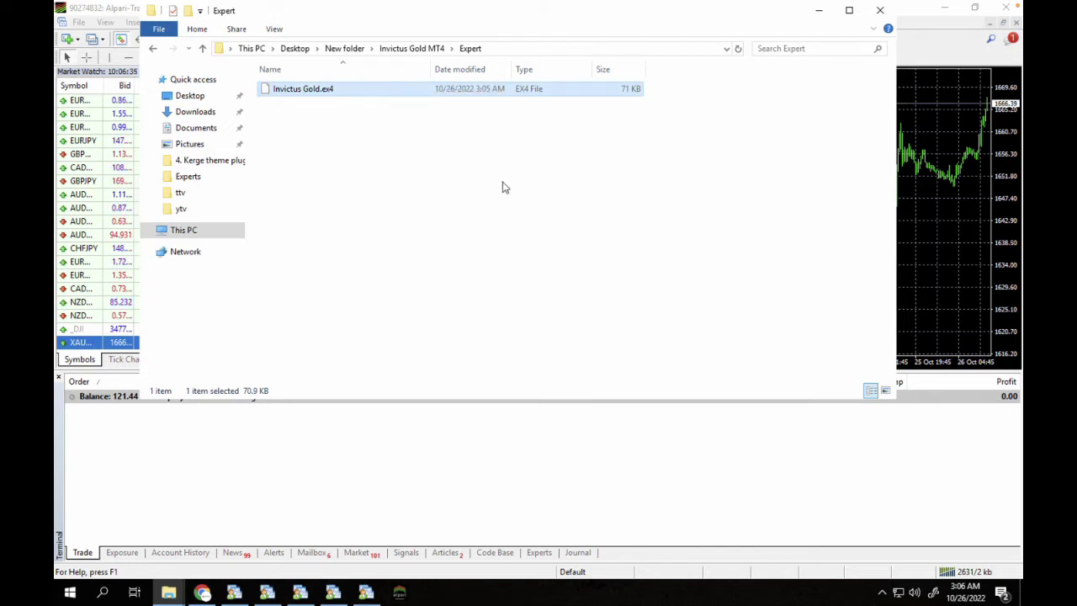
{"action": "left_click", "coordinate": [822, 11]}
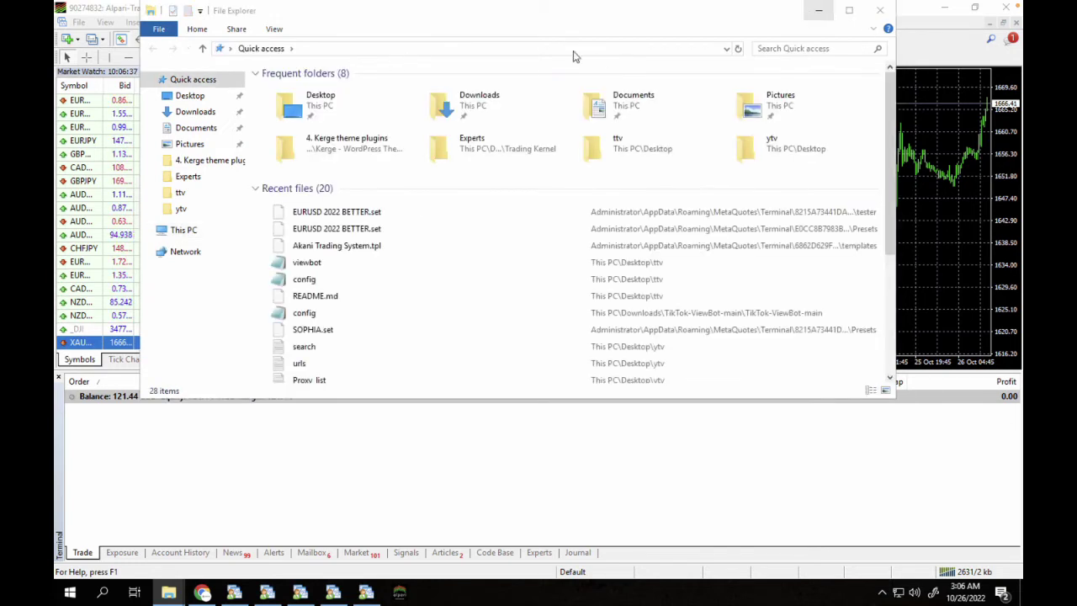
{"action": "left_click", "coordinate": [880, 11]}
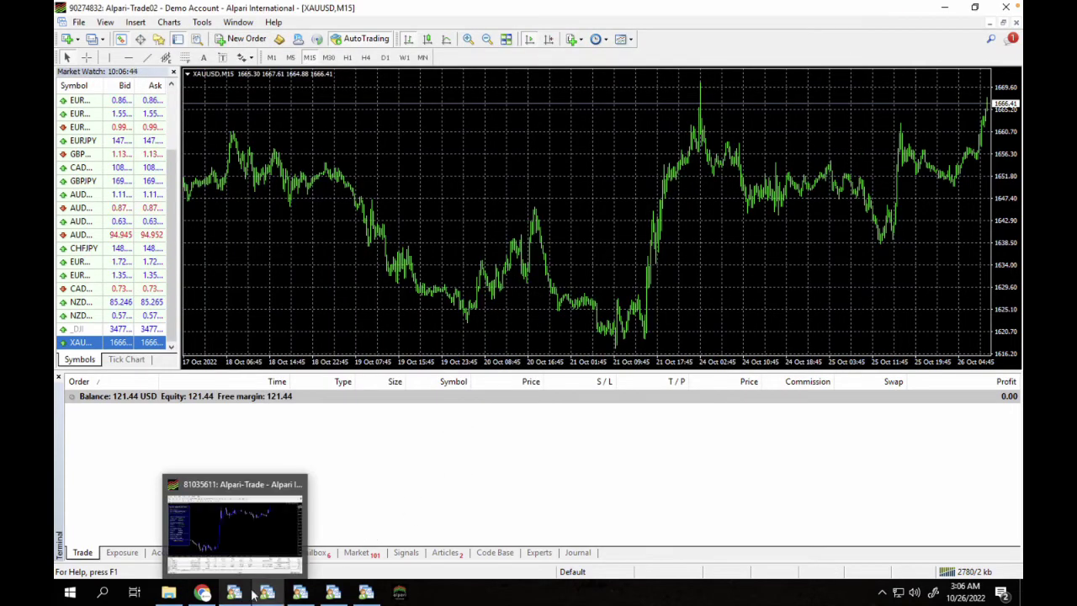
Check the Sophia Golden Version and EURUSD terminals, then return to the XAUUSD demo terminal.
{"action": "mouse_move", "coordinate": [340, 592]}
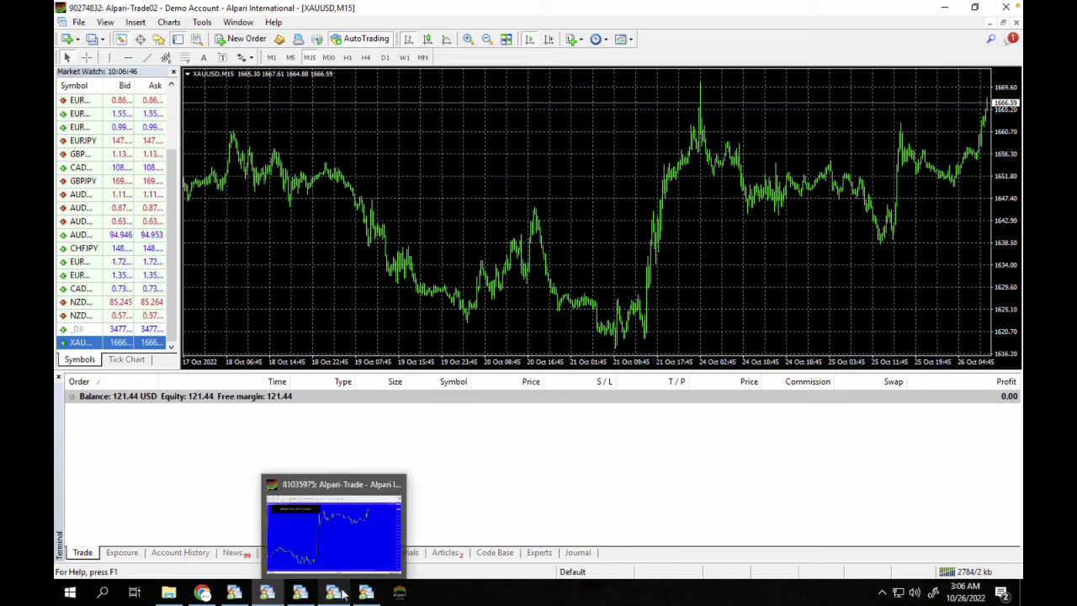
{"action": "left_click", "coordinate": [342, 594]}
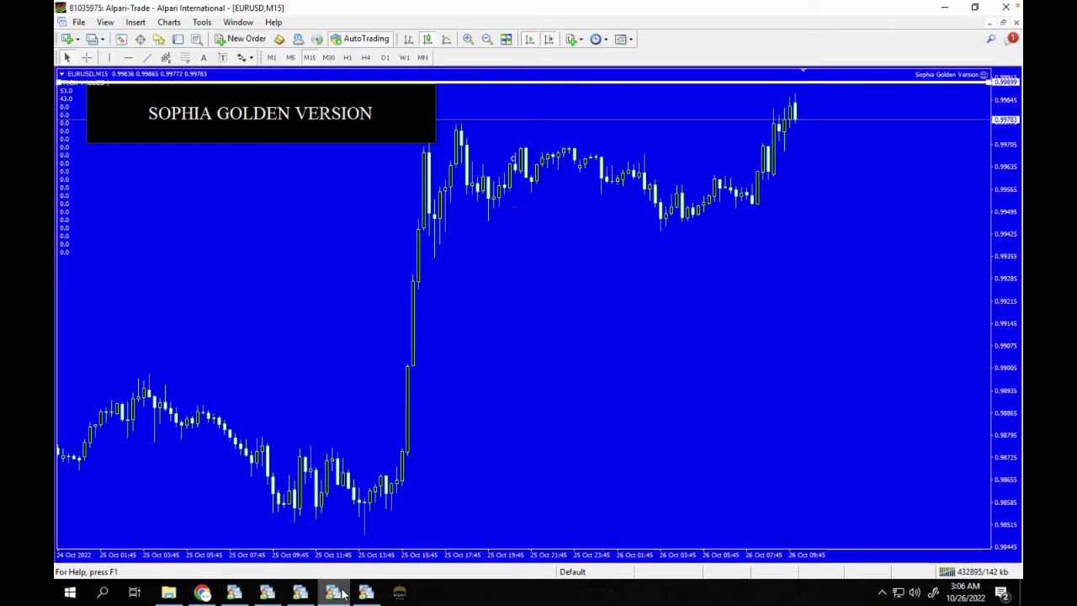
{"action": "left_click", "coordinate": [366, 594]}
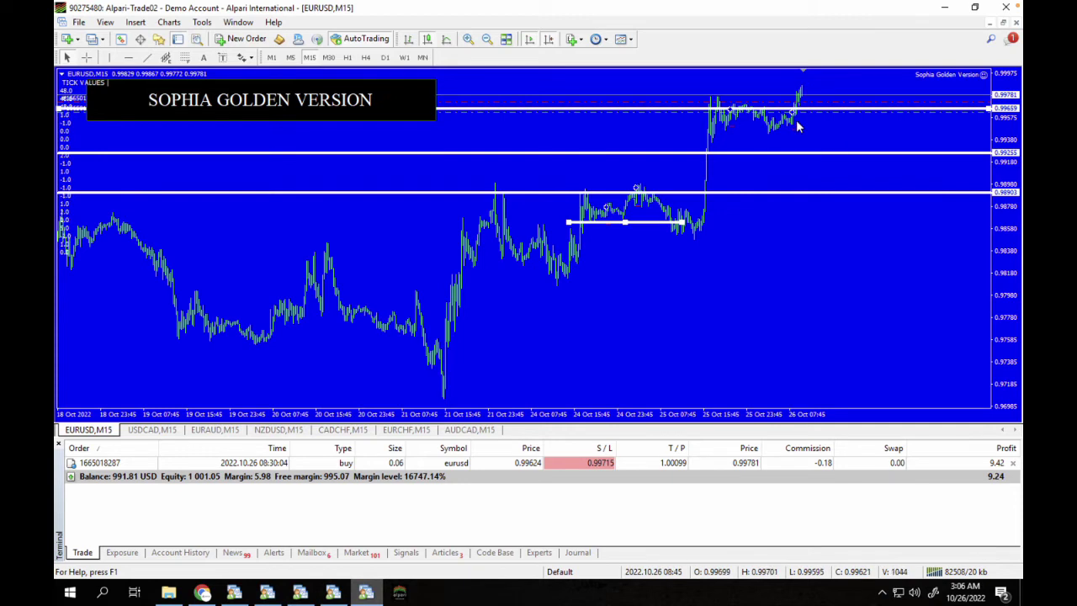
{"action": "mouse_move", "coordinate": [799, 126]}
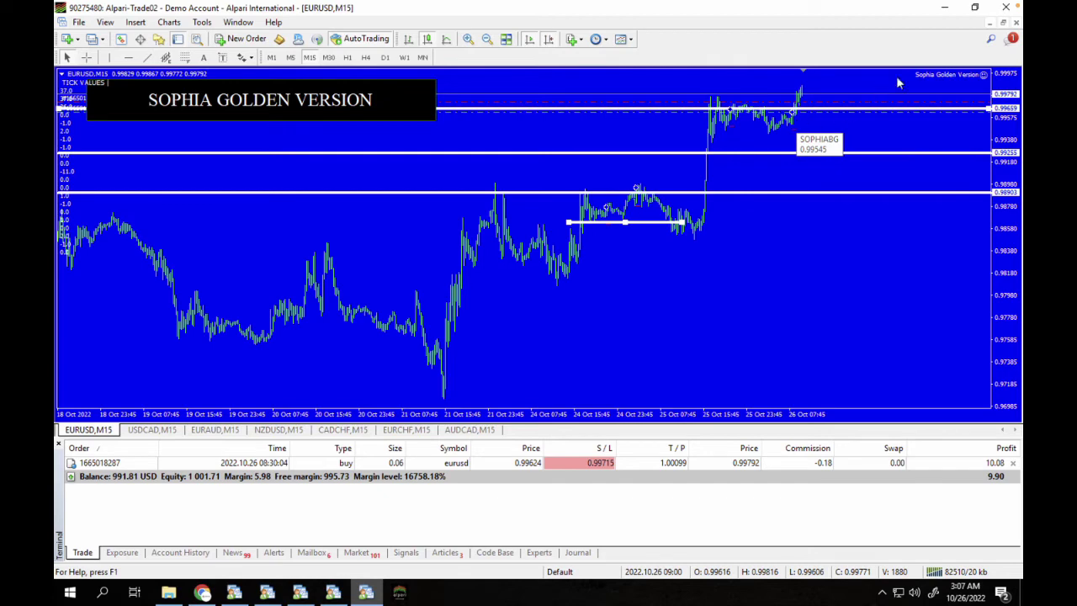
{"action": "left_click", "coordinate": [266, 592]}
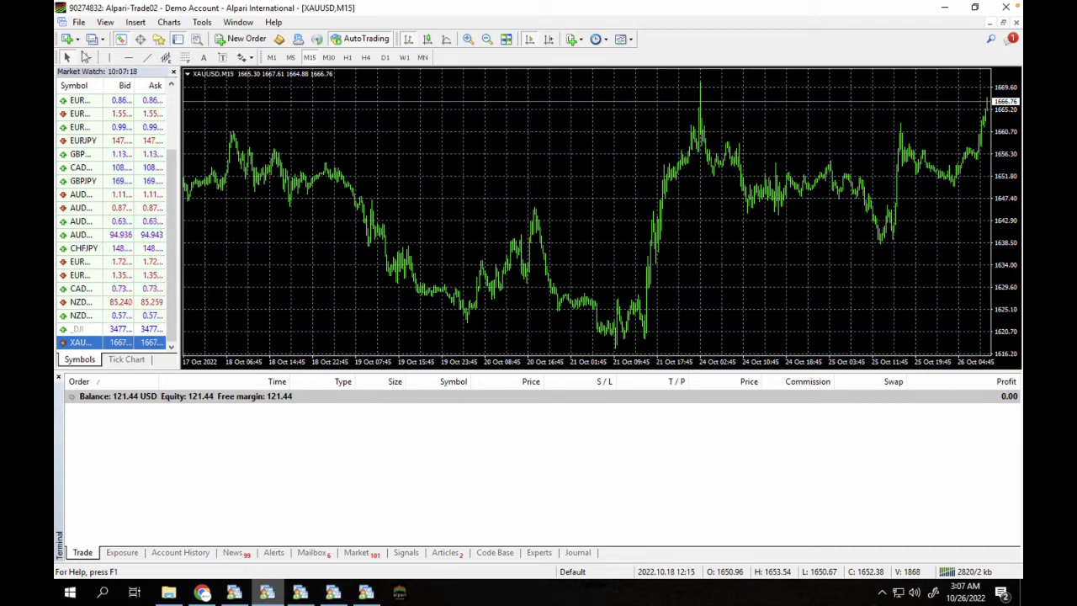
Open the terminal's data folder and go into its MQL4 folder.
{"action": "left_click", "coordinate": [83, 24]}
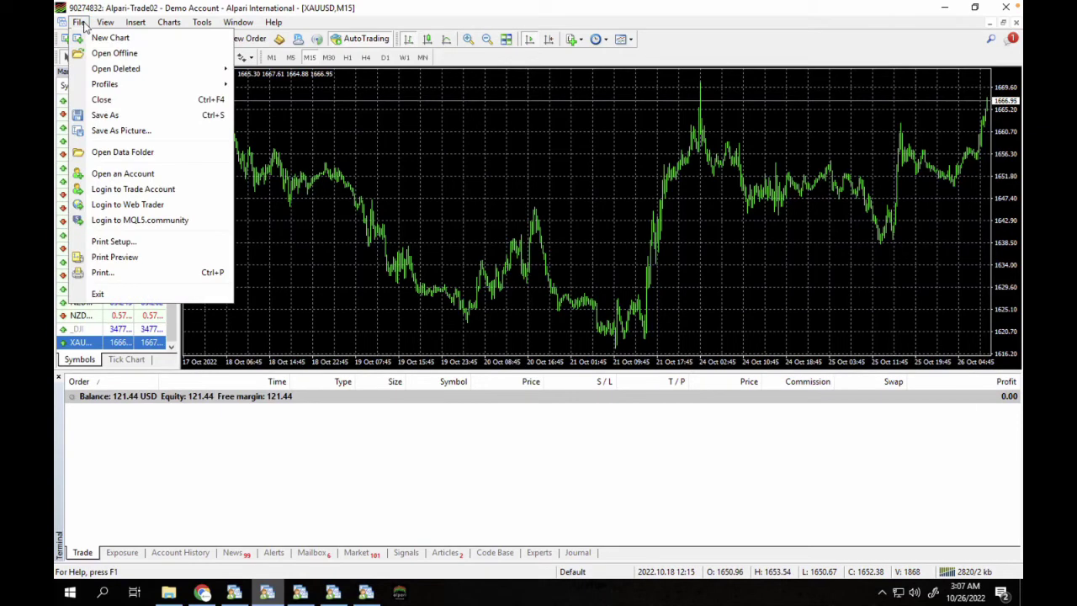
{"action": "left_click", "coordinate": [145, 152]}
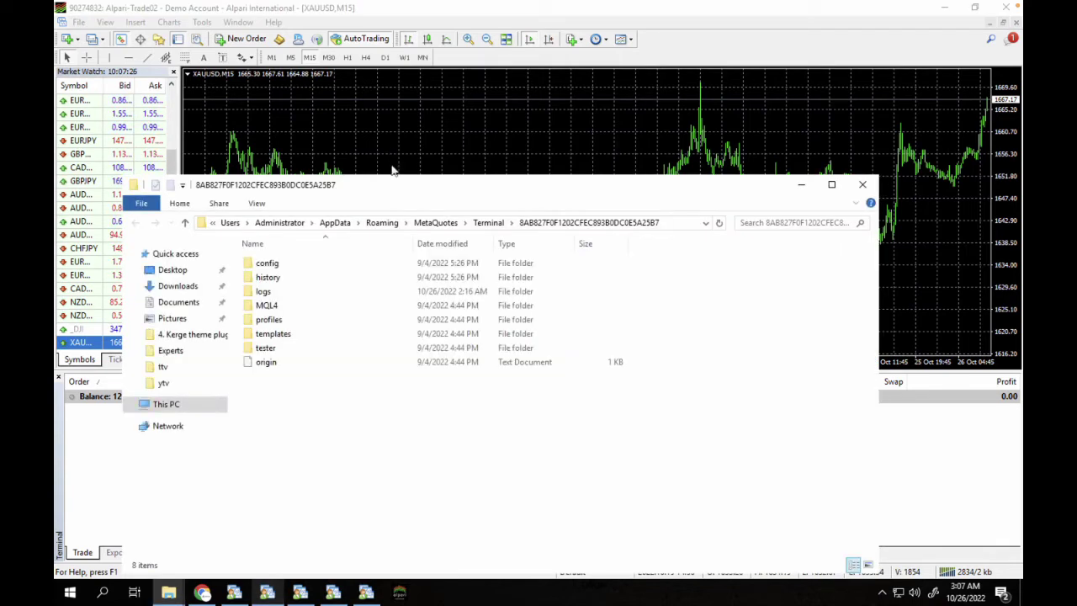
{"action": "left_click", "coordinate": [313, 306]}
{"action": "double_click", "coordinate": [313, 307]}
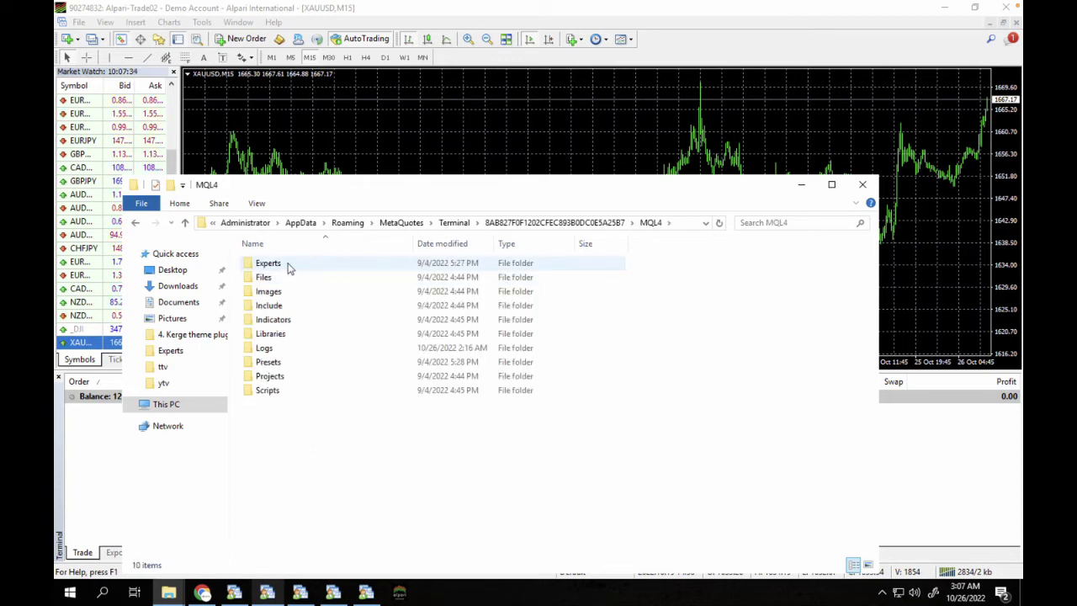
Paste Invictus Gold.ex4 into MQL4 and move it into the Experts folder.
{"action": "right_click", "coordinate": [287, 264]}
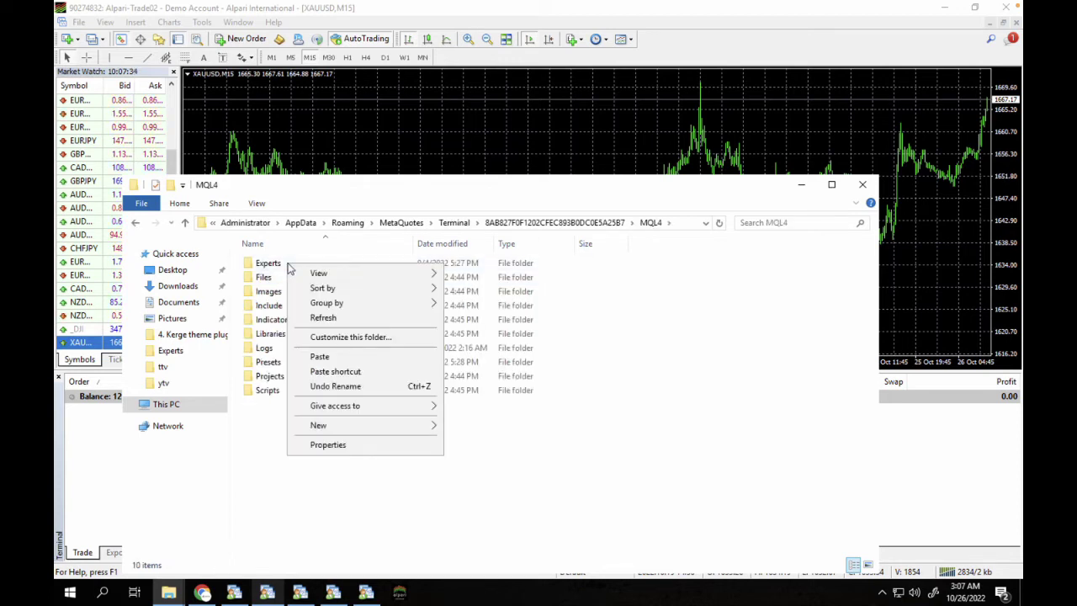
{"action": "left_click", "coordinate": [320, 357]}
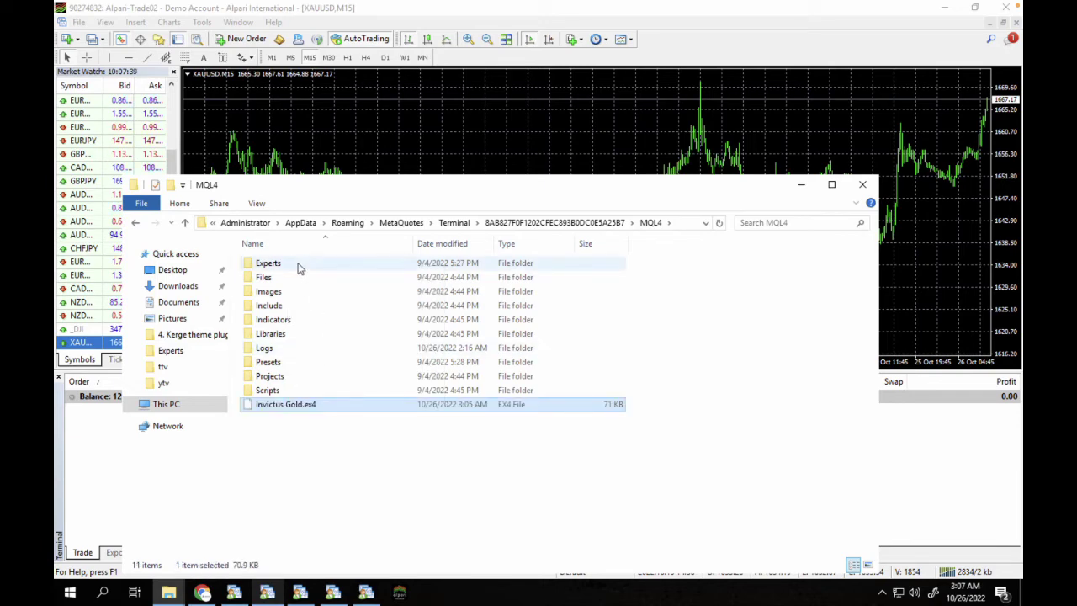
{"action": "left_click_drag", "start_coordinate": [269, 407], "coordinate": [276, 262]}
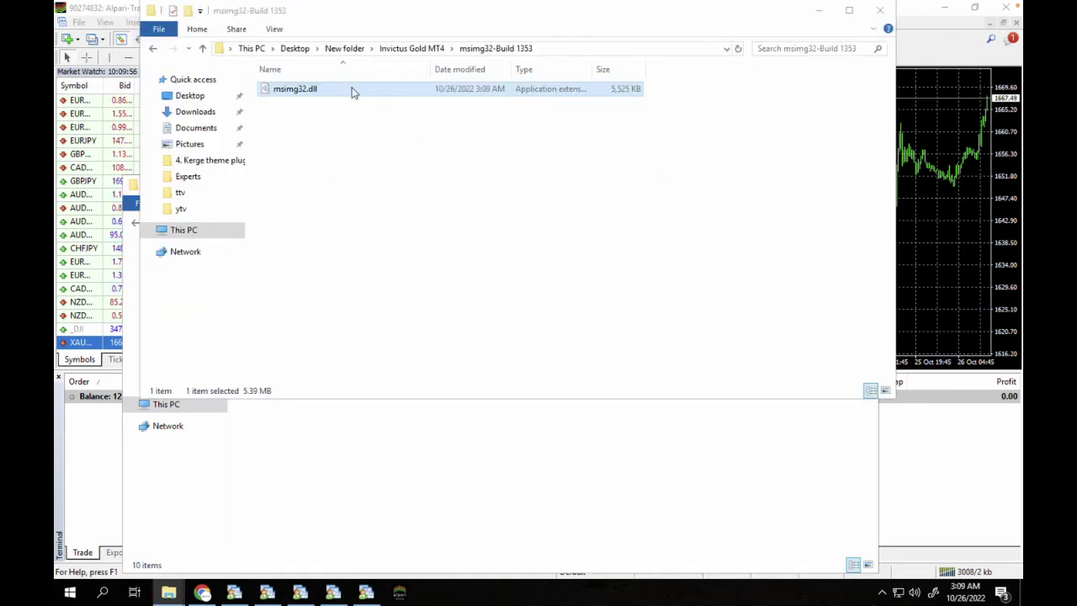
Copy msimg32.dll and open the MetaTrader (2) shortcut's properties.
{"action": "right_click", "coordinate": [351, 90]}
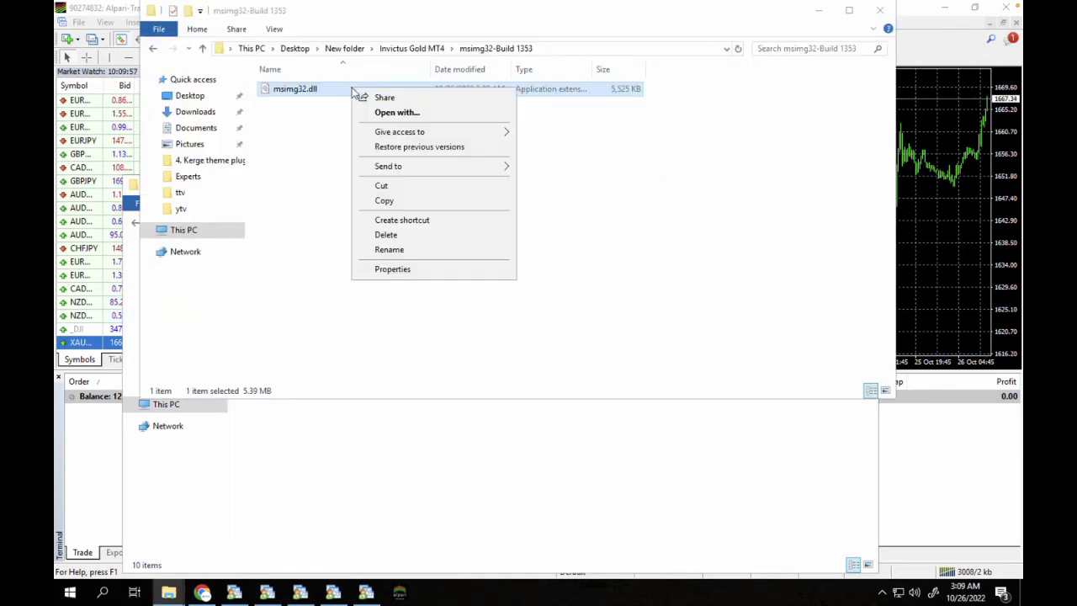
{"action": "left_click", "coordinate": [412, 201]}
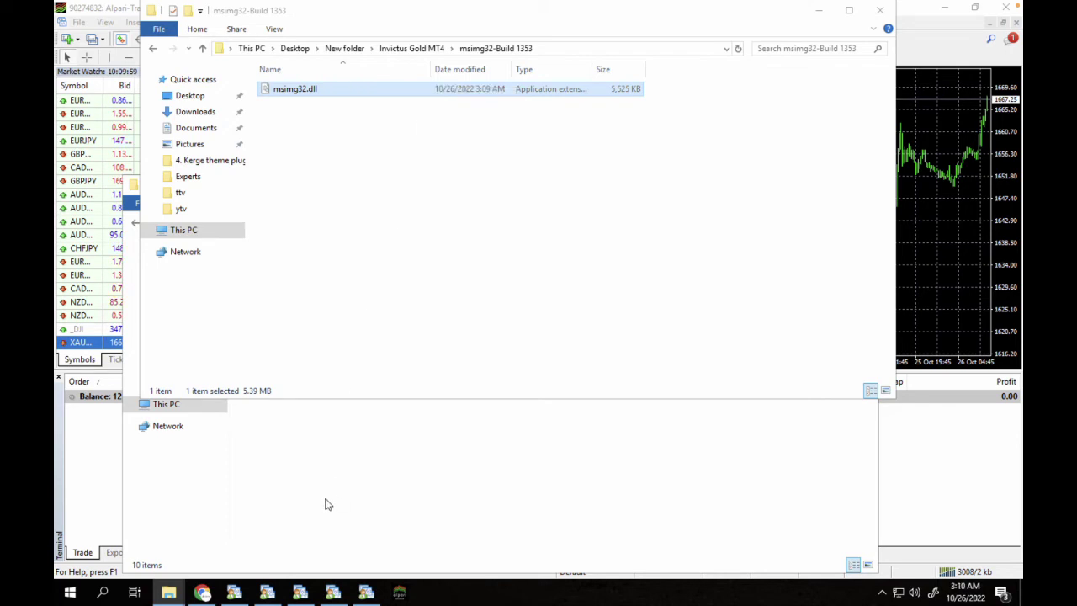
{"action": "left_click", "coordinate": [267, 593]}
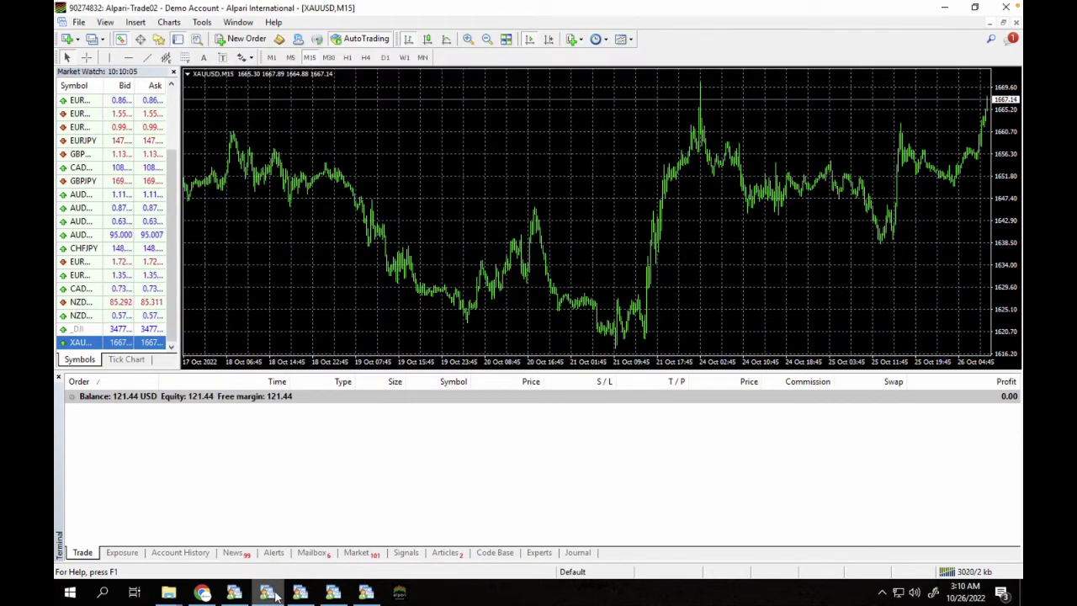
{"action": "right_click", "coordinate": [276, 593]}
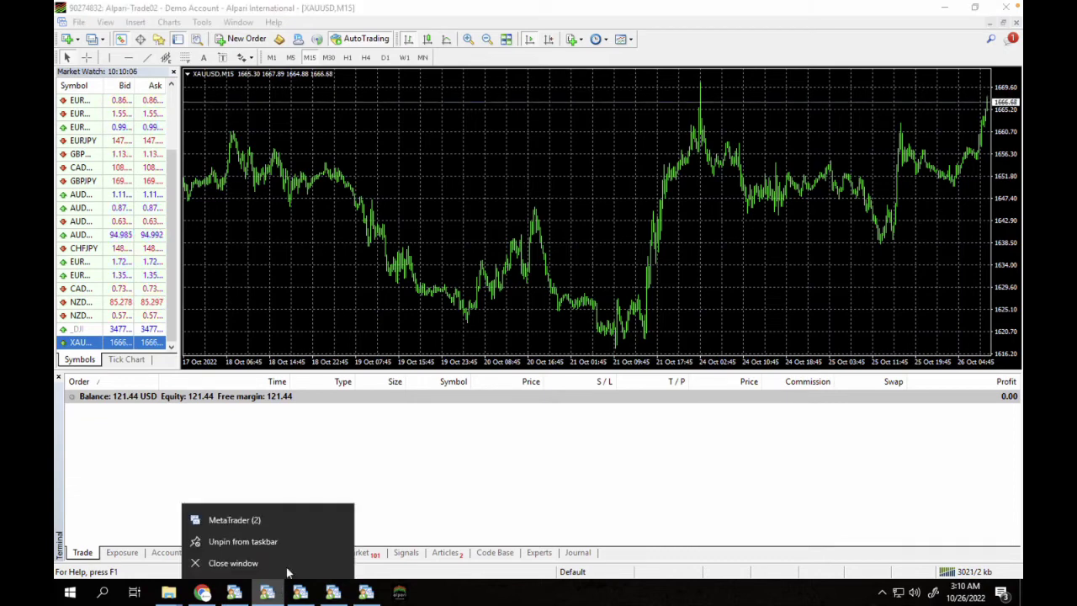
{"action": "right_click", "coordinate": [287, 521]}
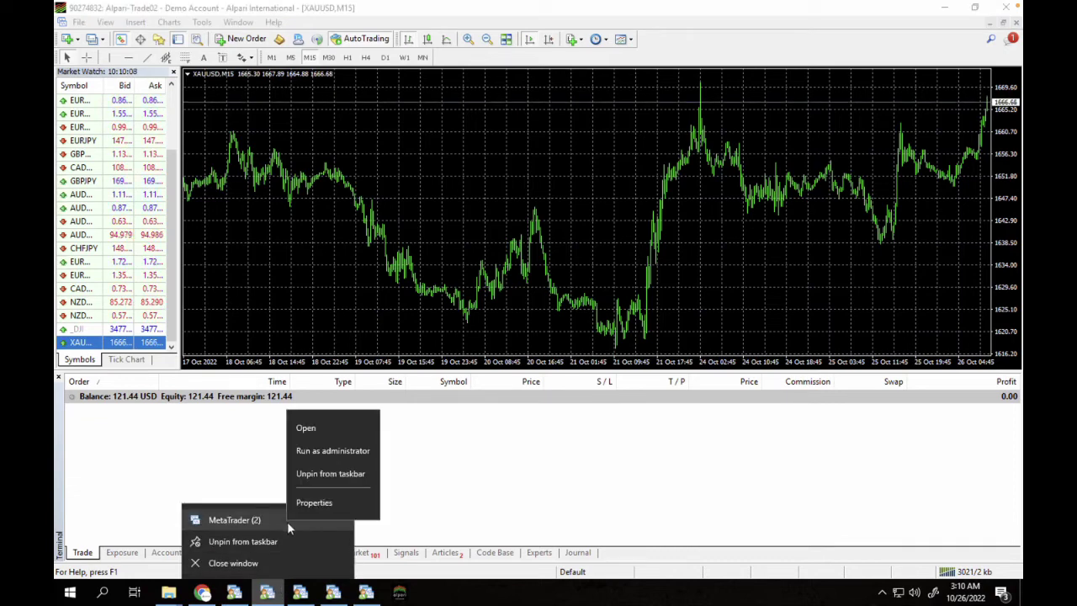
{"action": "left_click", "coordinate": [337, 503]}
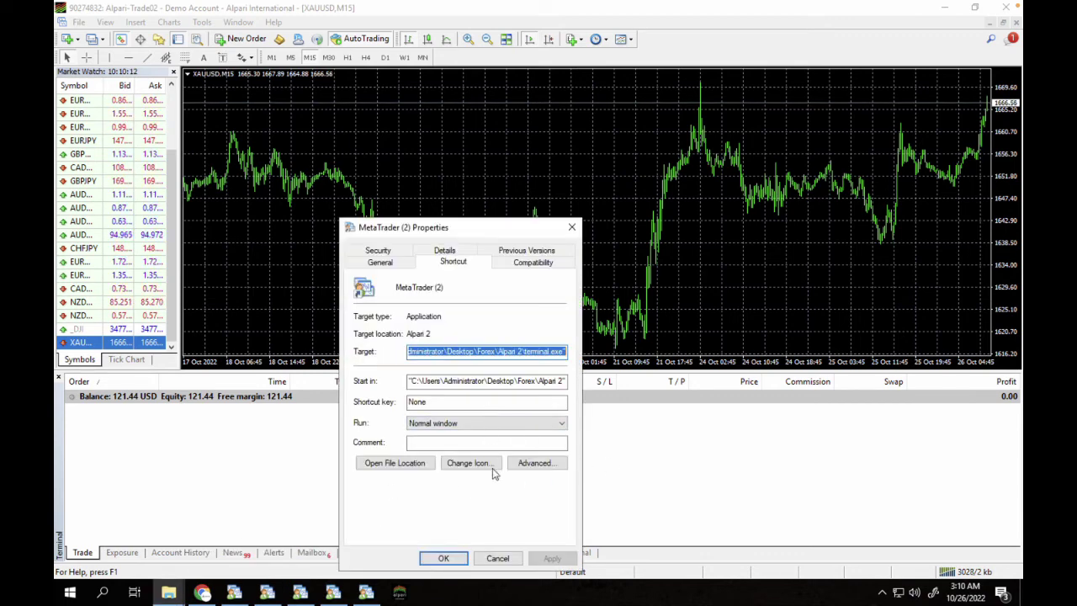
Paste msimg32.dll into the Alpari 2 installation folder.
{"action": "left_click", "coordinate": [407, 469]}
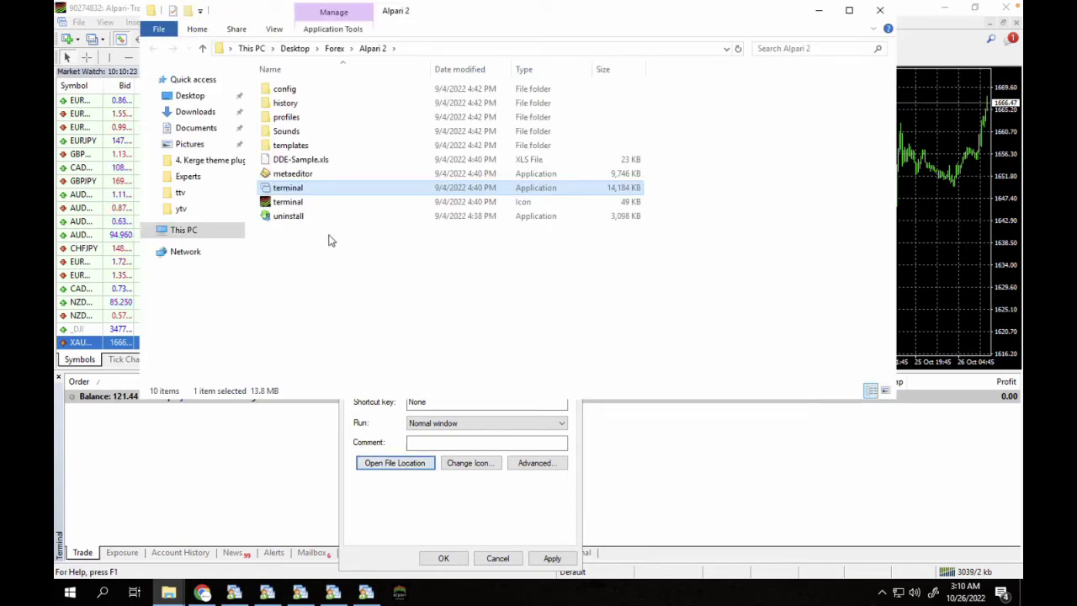
{"action": "right_click", "coordinate": [283, 244]}
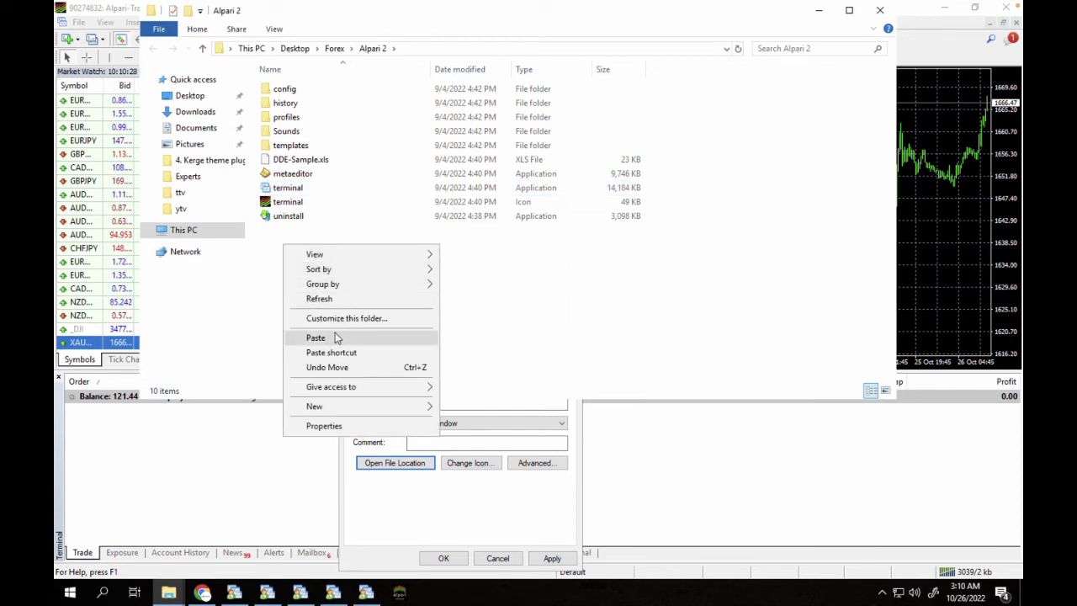
{"action": "left_click", "coordinate": [337, 337]}
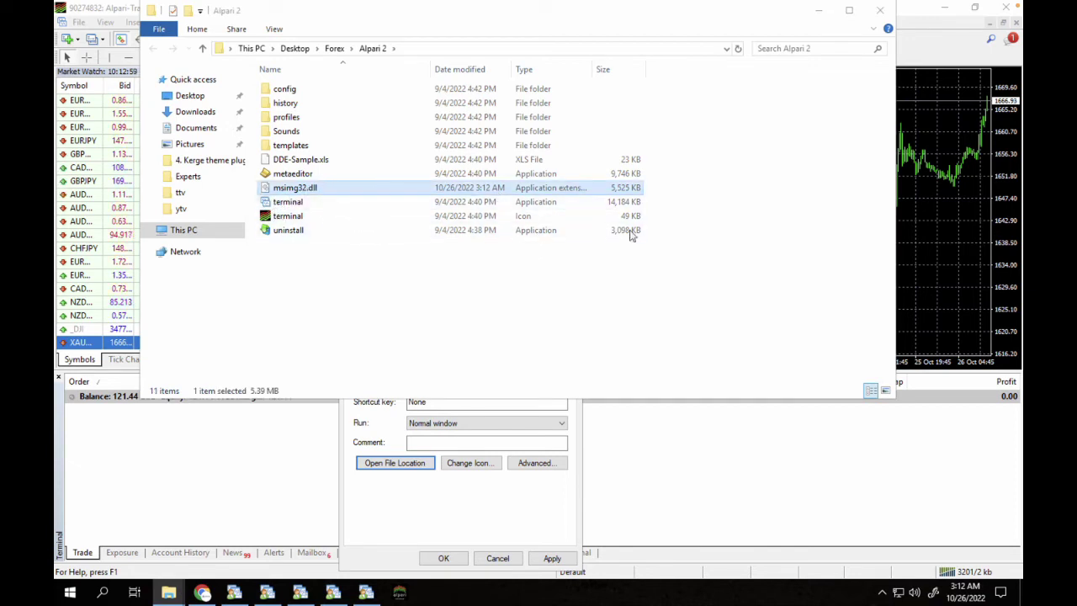
Close the Alpari 2 folder and properties, then copy Invictus Gold Preset.set from the Preset folder.
{"action": "left_click", "coordinate": [881, 12]}
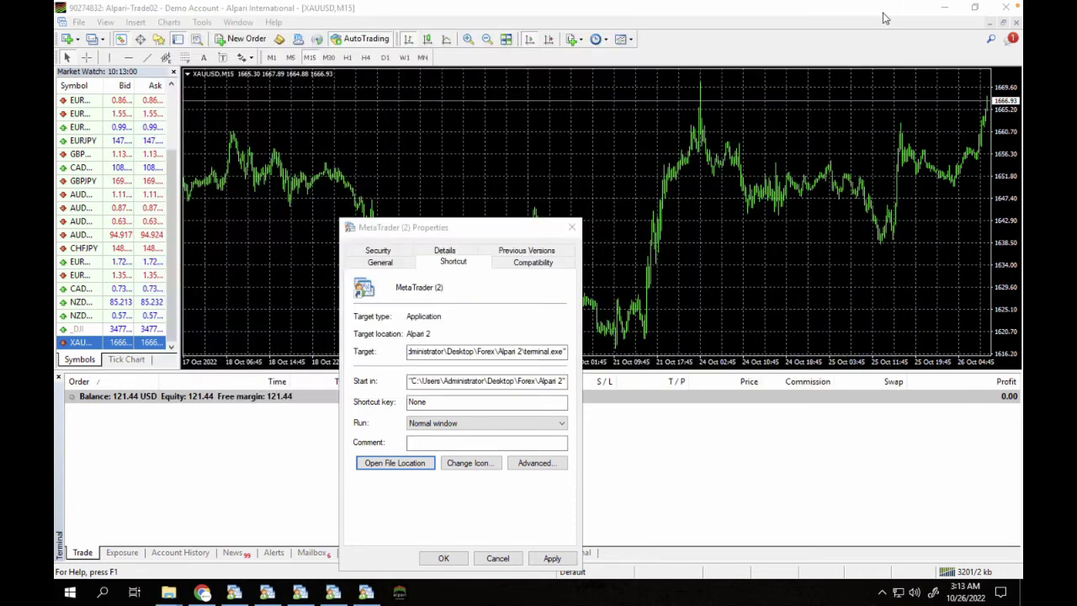
{"action": "left_click", "coordinate": [573, 227]}
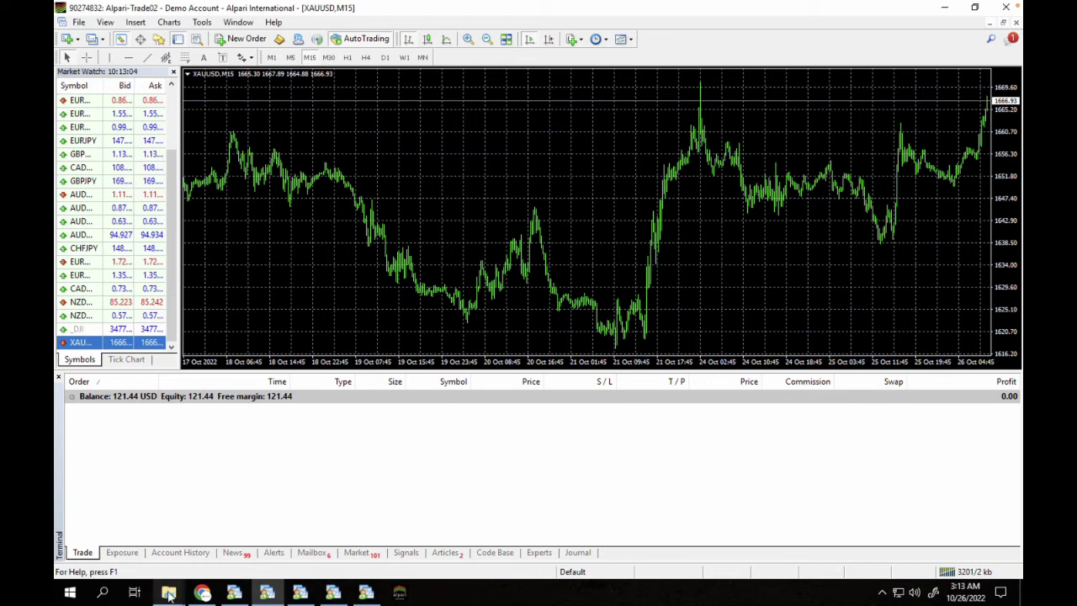
{"action": "mouse_move", "coordinate": [168, 593]}
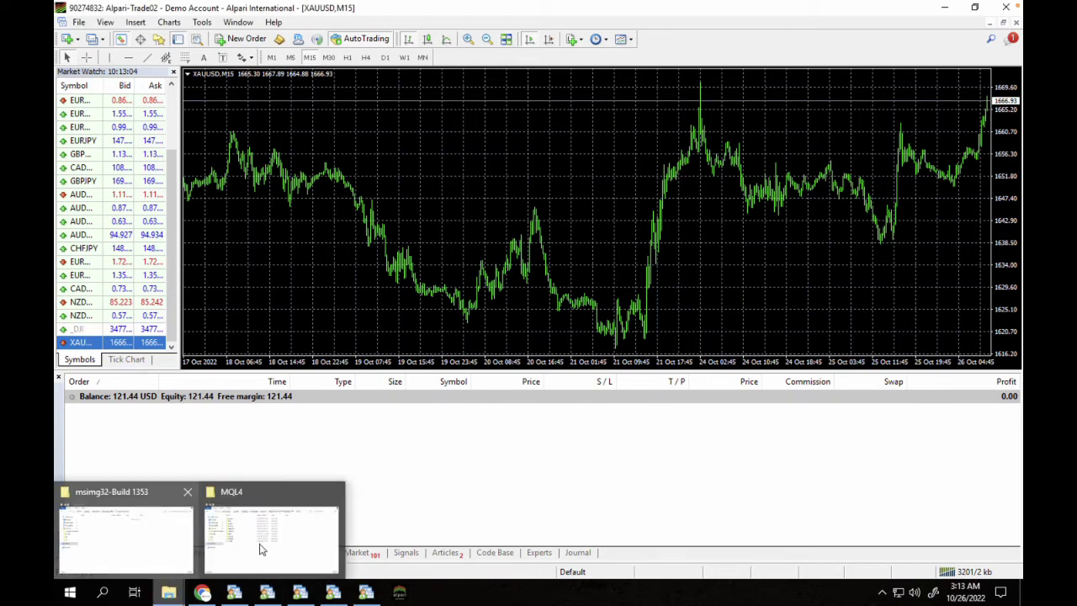
{"action": "left_click", "coordinate": [135, 547]}
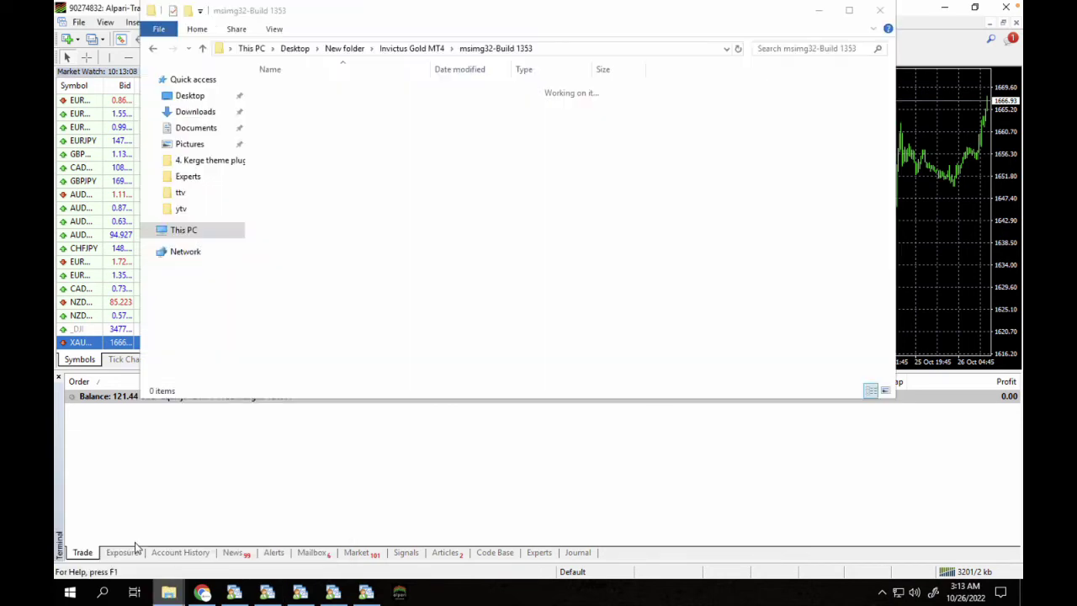
{"action": "left_click", "coordinate": [441, 48]}
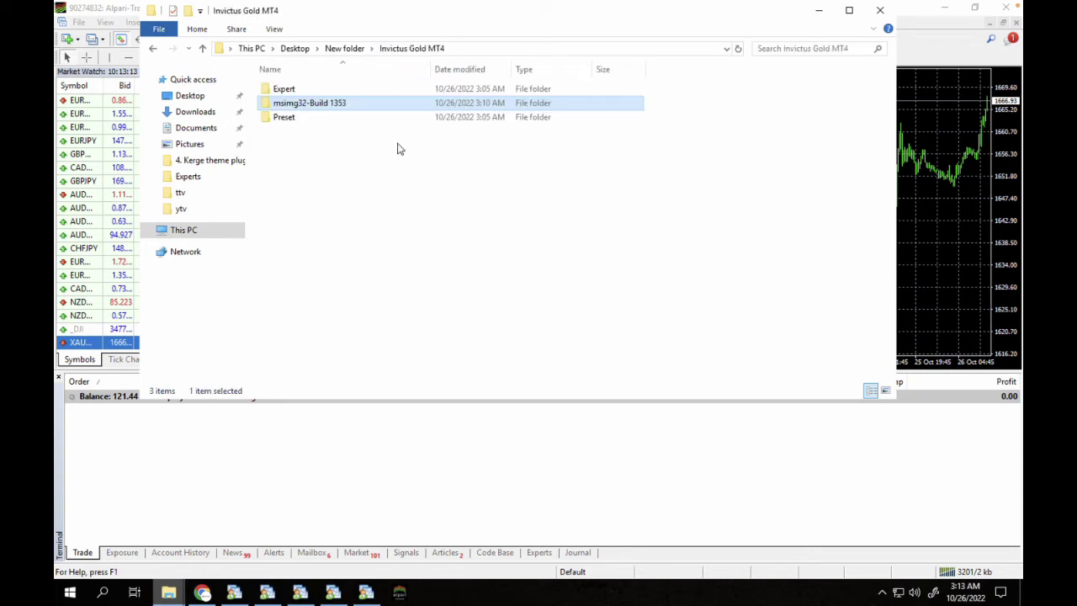
{"action": "left_click", "coordinate": [382, 116]}
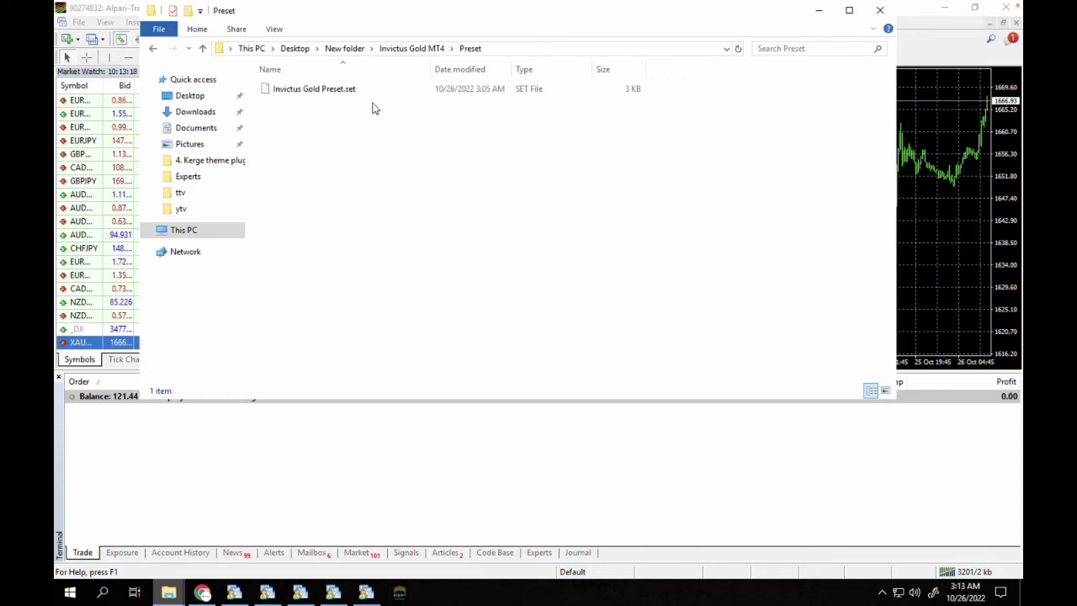
{"action": "left_click", "coordinate": [355, 91]}
{"action": "right_click", "coordinate": [355, 91]}
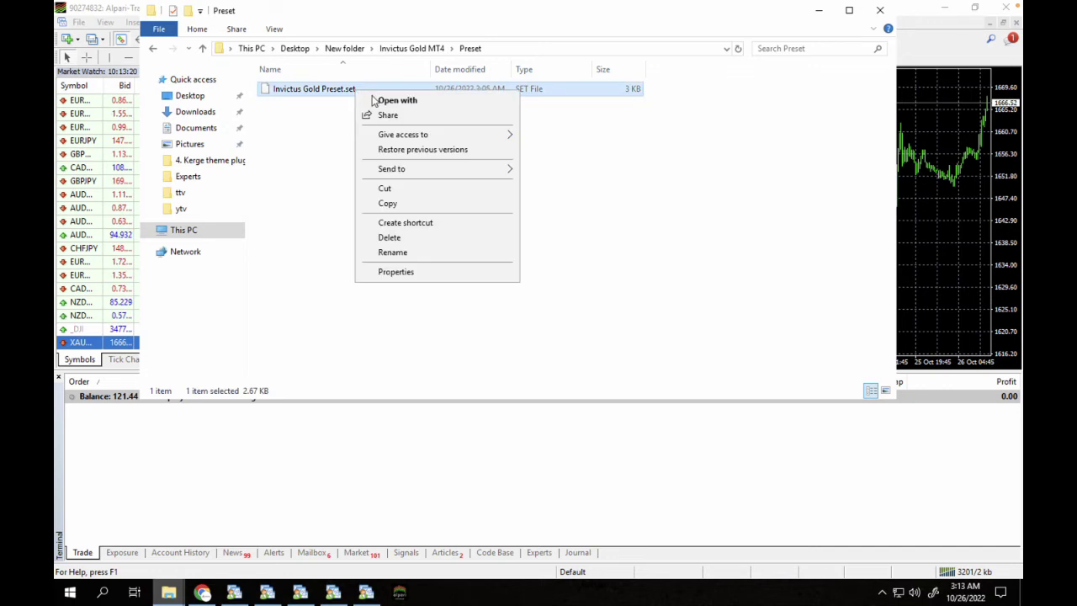
{"action": "left_click", "coordinate": [394, 203]}
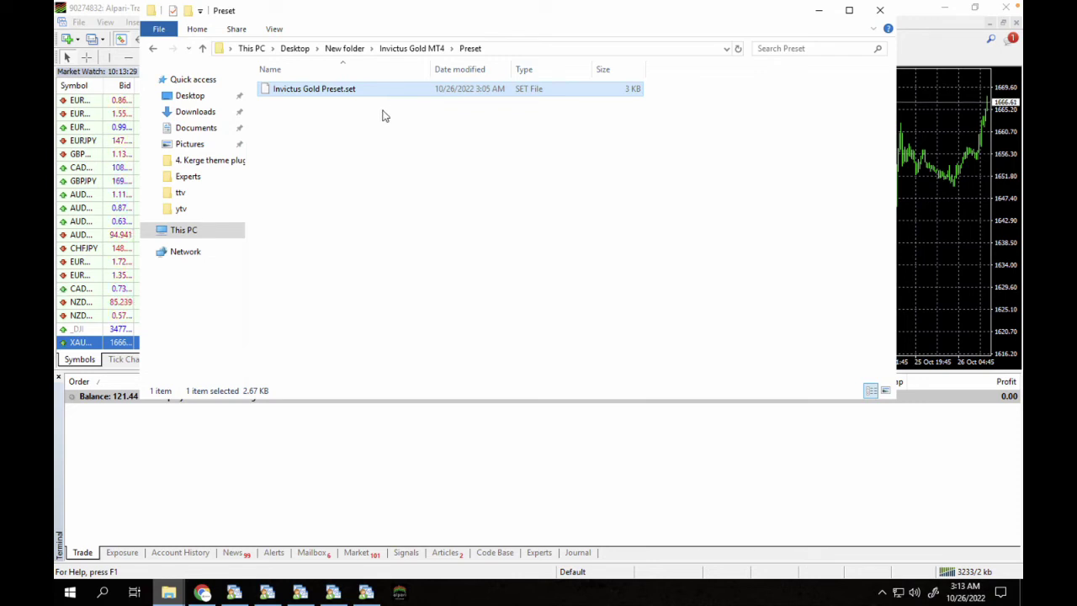
Paste Invictus Gold Preset.set into MQL4's Presets folder and close that window.
{"action": "left_click", "coordinate": [168, 594]}
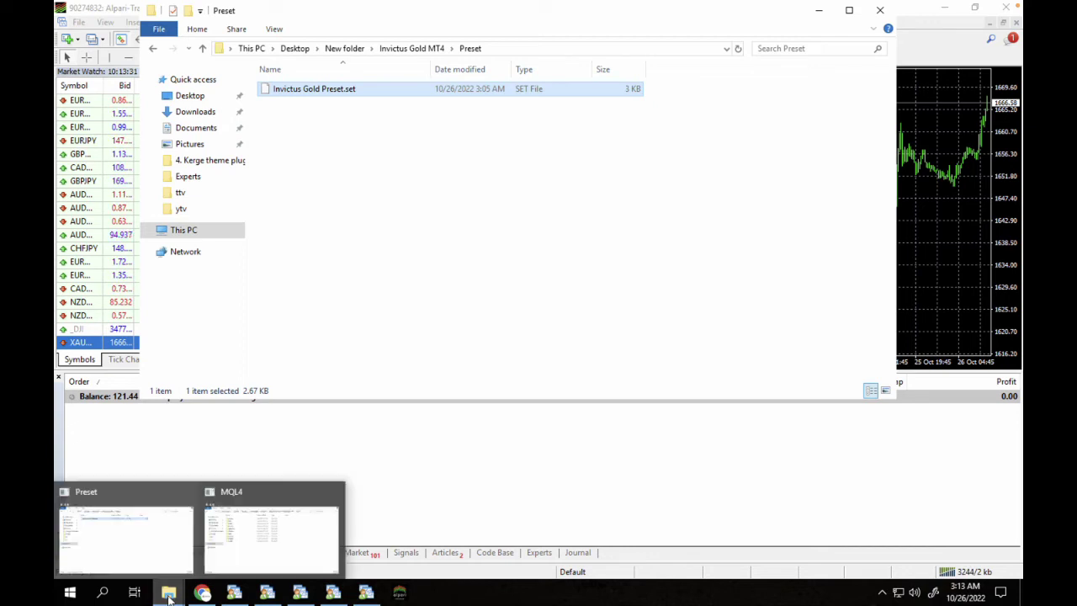
{"action": "left_click", "coordinate": [262, 538]}
{"action": "left_click", "coordinate": [271, 363]}
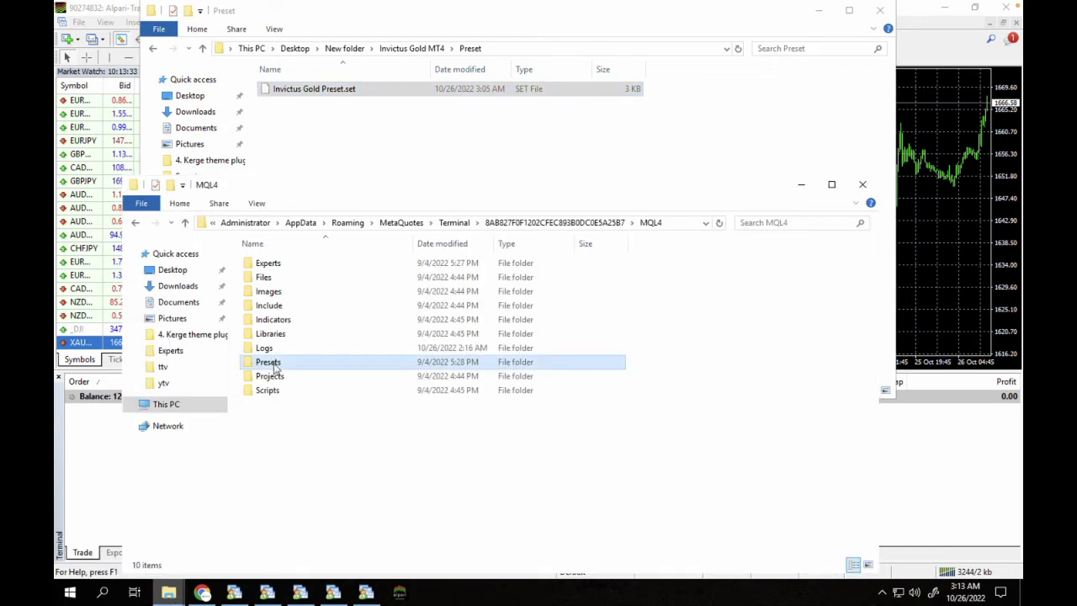
{"action": "double_click", "coordinate": [273, 368]}
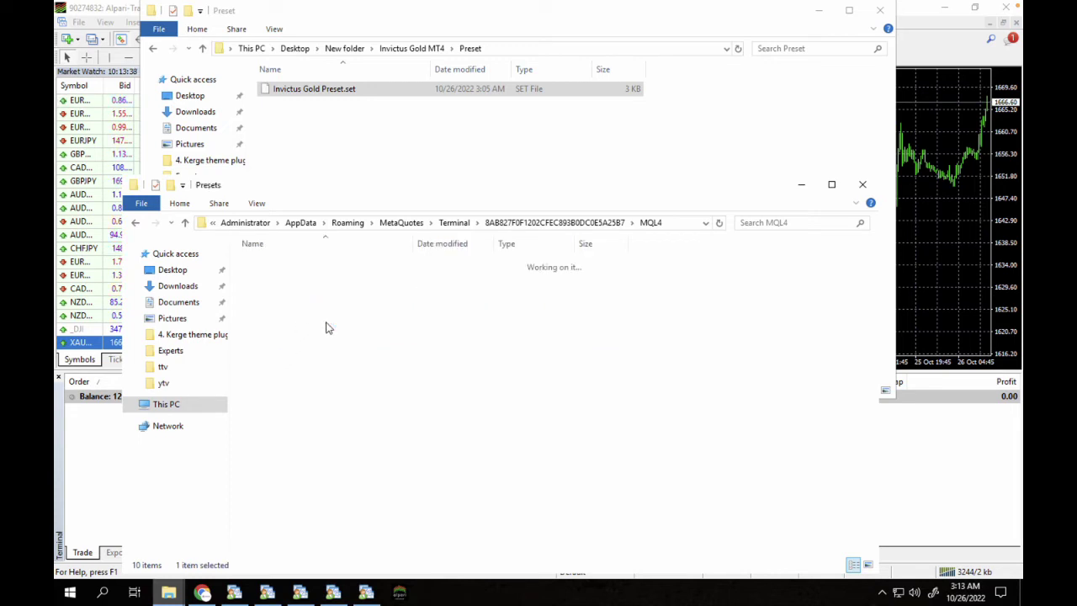
{"action": "right_click", "coordinate": [329, 329]}
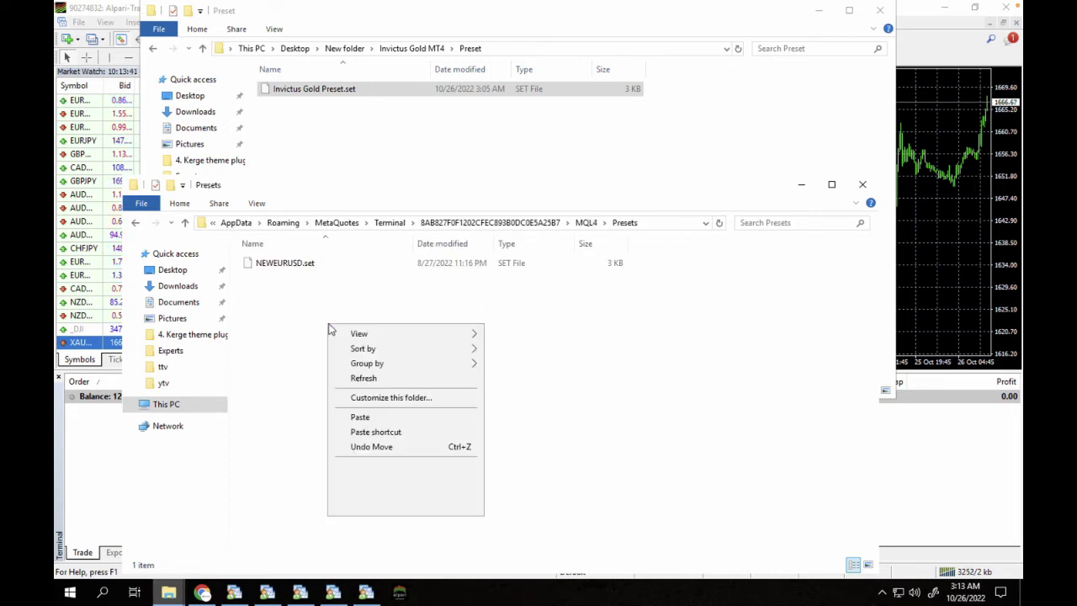
{"action": "left_click", "coordinate": [375, 417]}
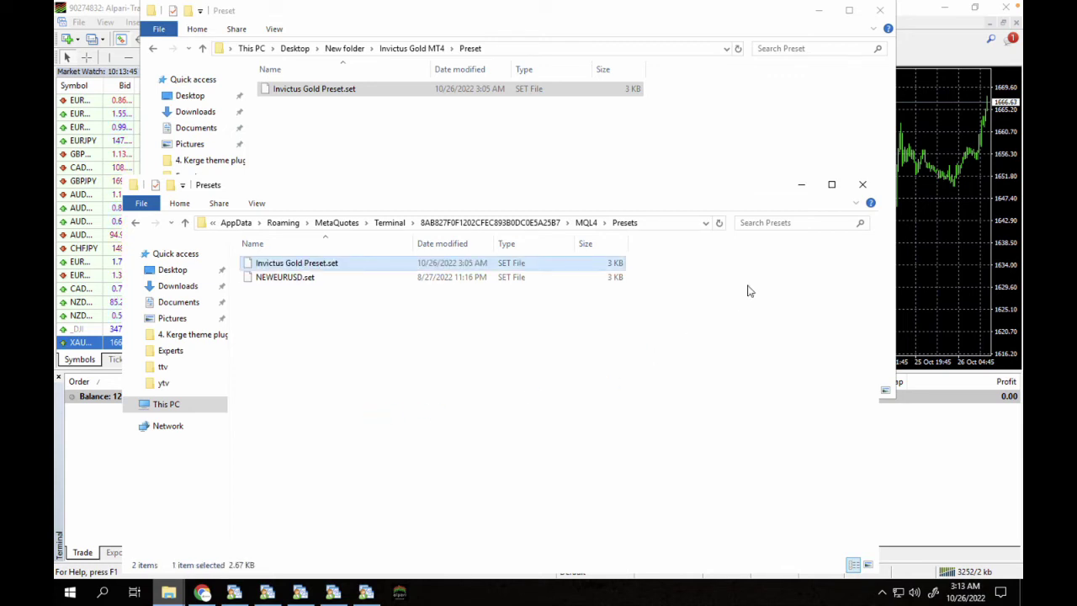
{"action": "left_click", "coordinate": [871, 188]}
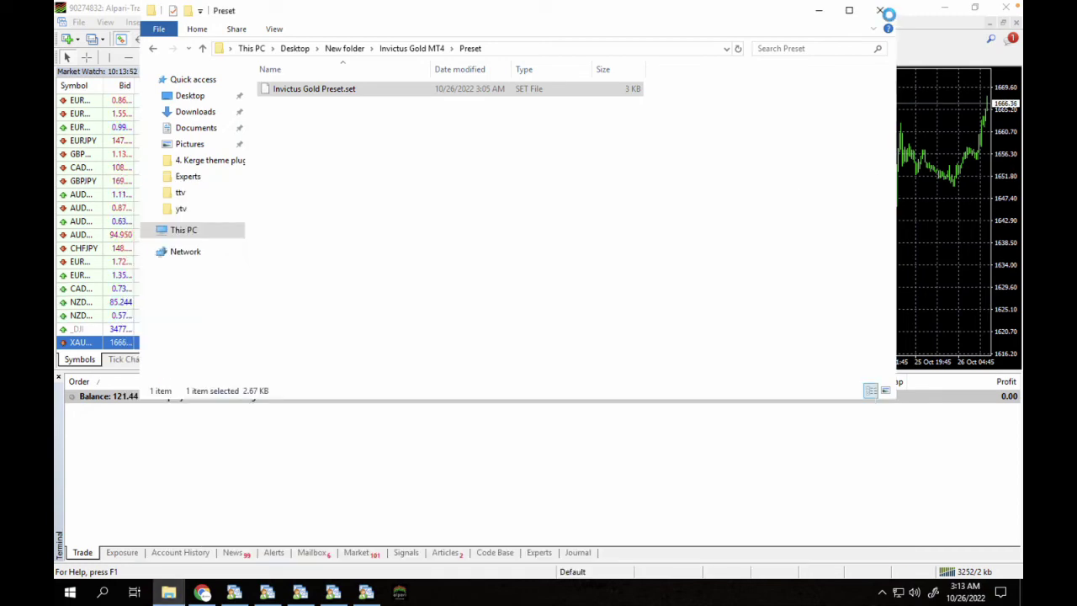
Close the Preset window, restart MetaTrader, and log back into the Alpari-Trade02 demo account.
{"action": "left_click", "coordinate": [880, 11]}
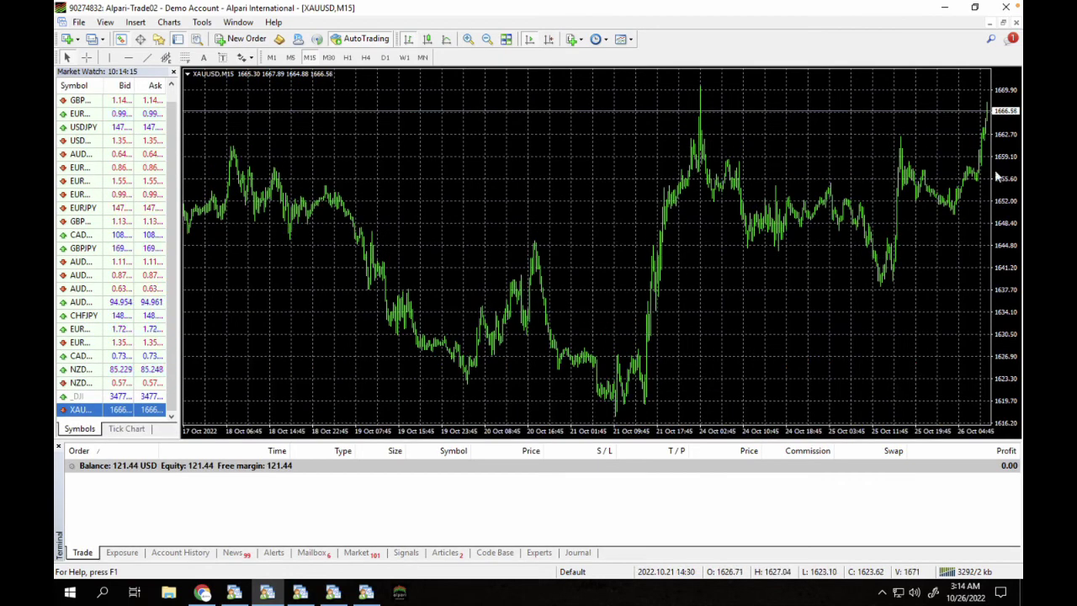
{"action": "left_click", "coordinate": [1006, 9]}
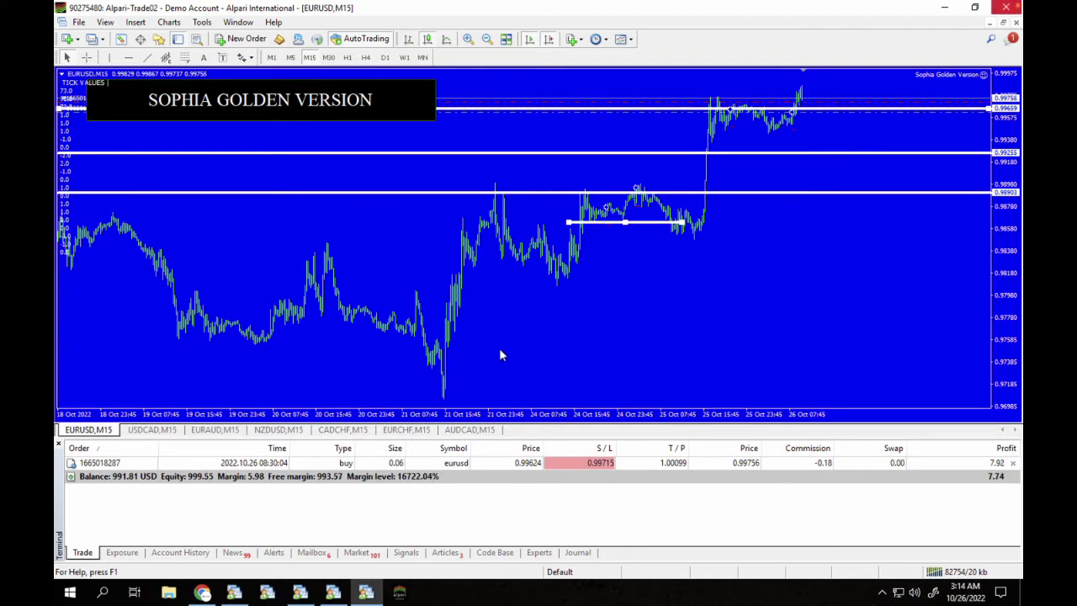
{"action": "left_click", "coordinate": [267, 594]}
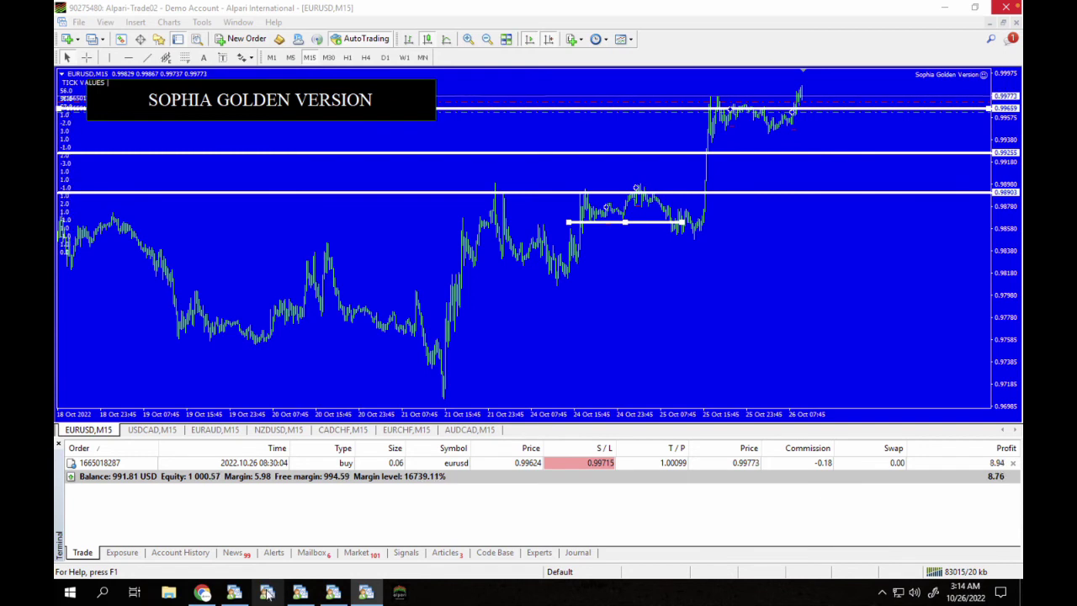
{"action": "left_click", "coordinate": [267, 592]}
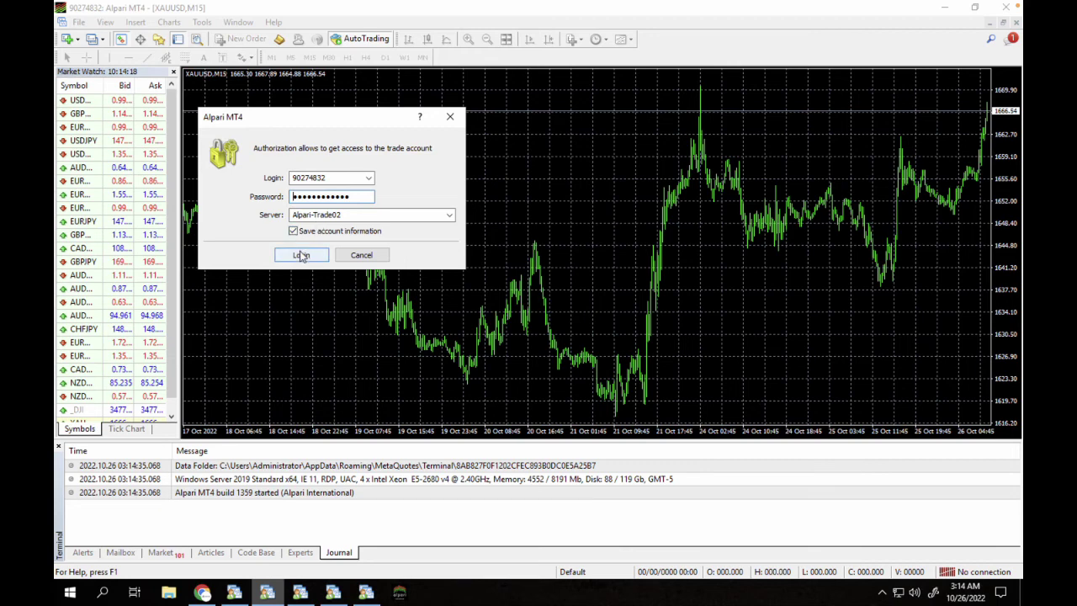
{"action": "left_click", "coordinate": [301, 256]}
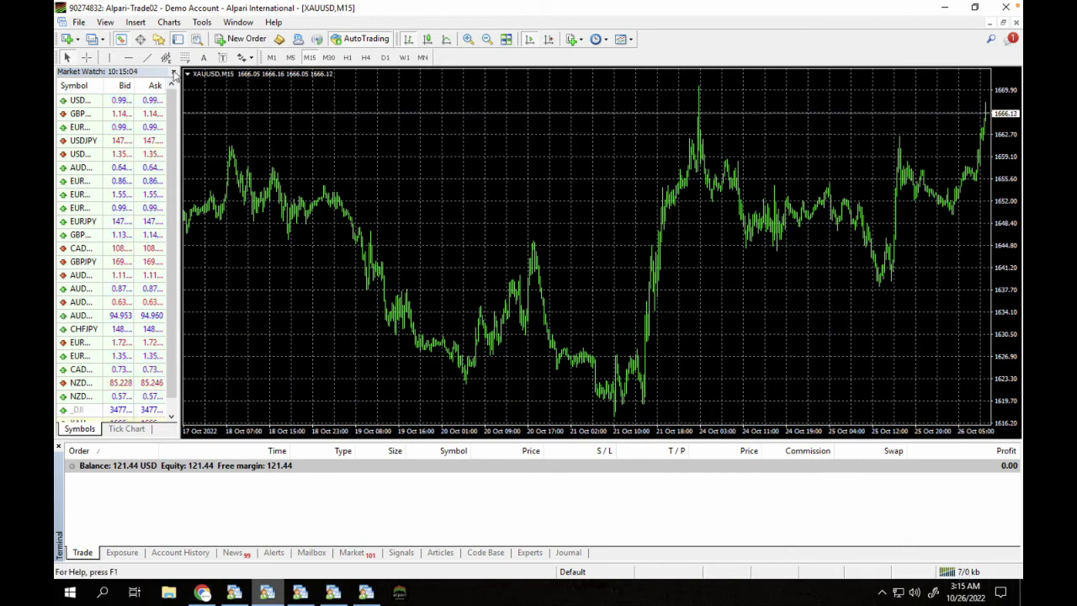
Close Market Watch and drag Invictus Gold from Navigator onto the XAUUSD chart.
{"action": "left_click", "coordinate": [174, 72]}
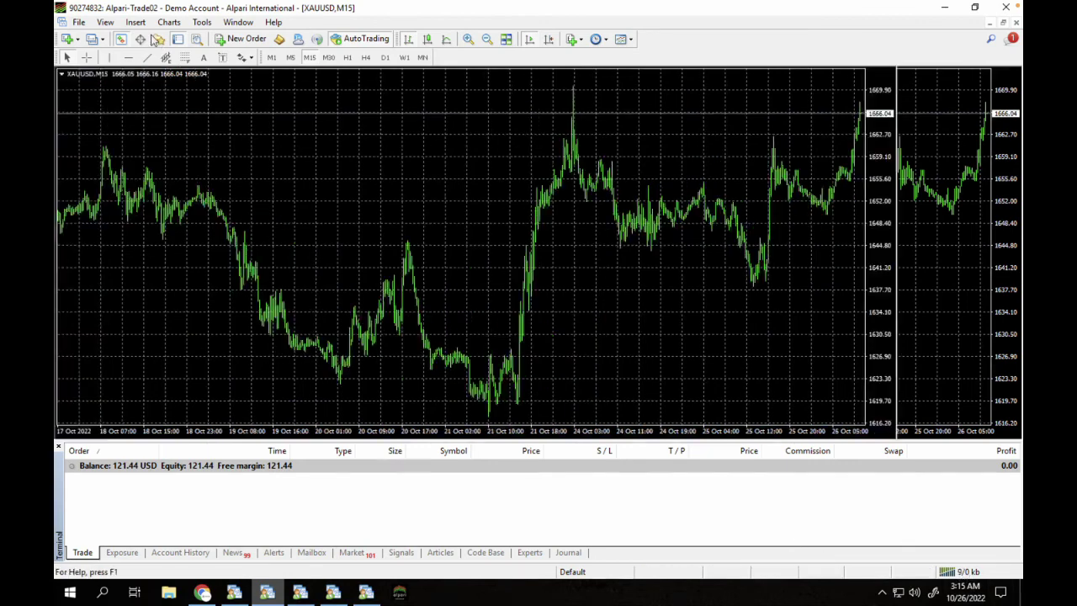
{"action": "left_click", "coordinate": [158, 39]}
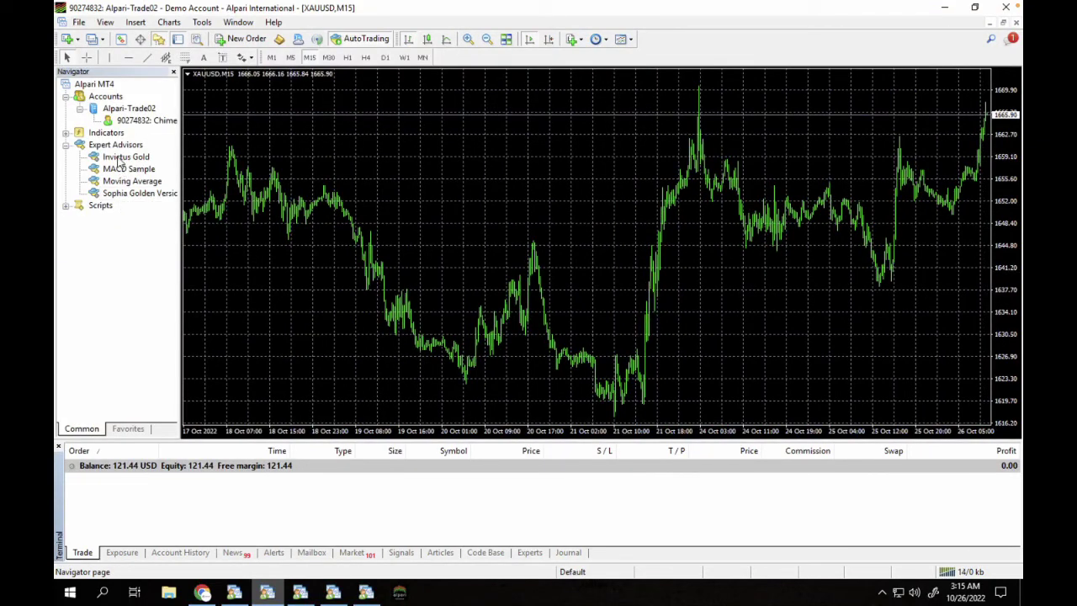
{"action": "left_click_drag", "start_coordinate": [121, 163], "coordinate": [314, 168]}
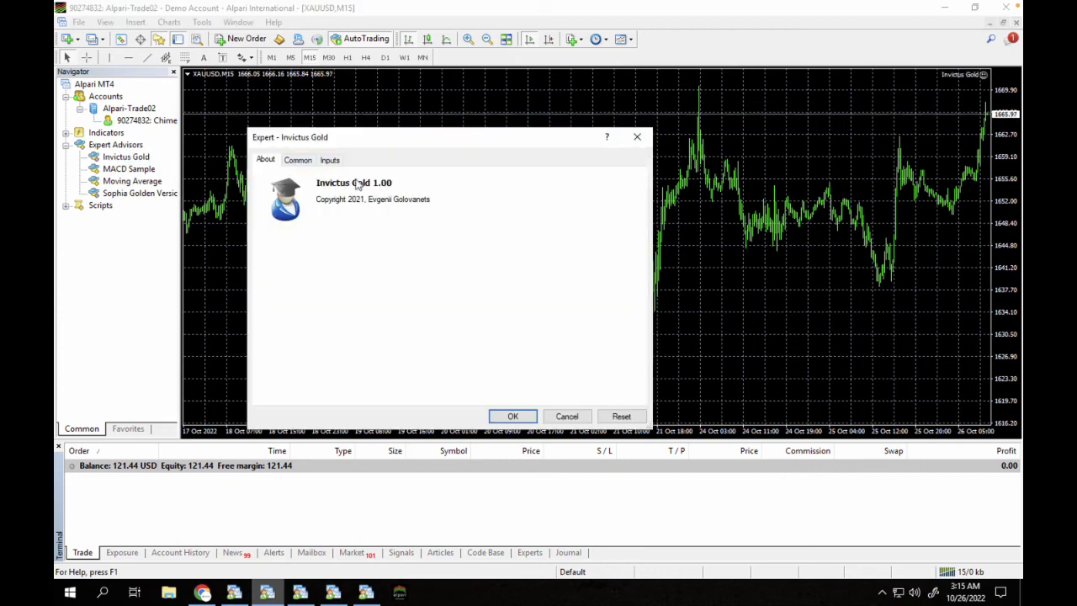
Allow DLL imports, load Invictus Gold Preset.set into the inputs, and start the expert.
{"action": "left_click", "coordinate": [297, 161]}
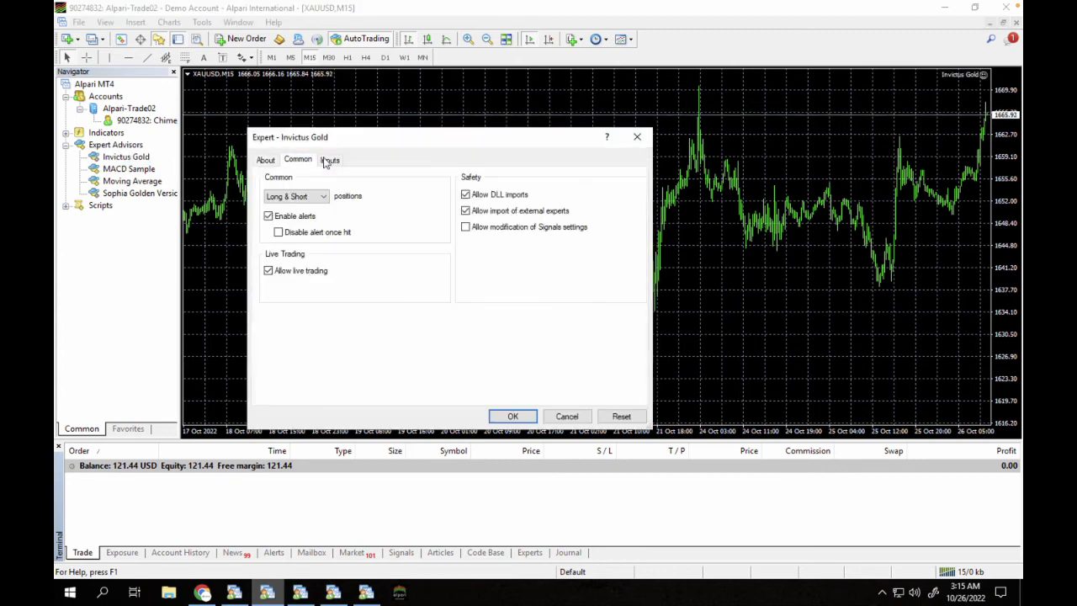
{"action": "left_click", "coordinate": [328, 161]}
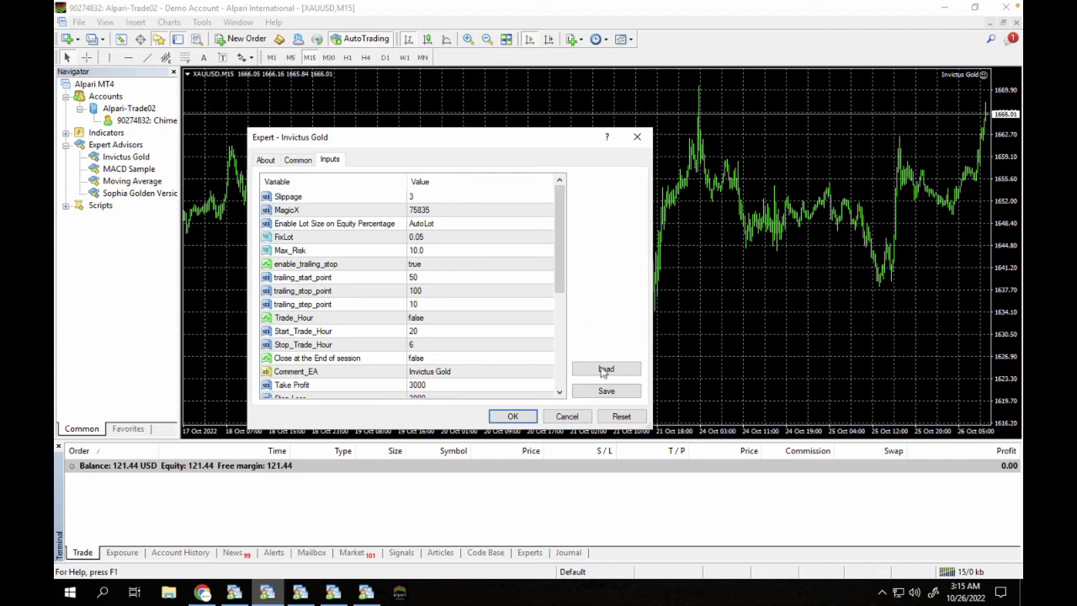
{"action": "left_click", "coordinate": [604, 371]}
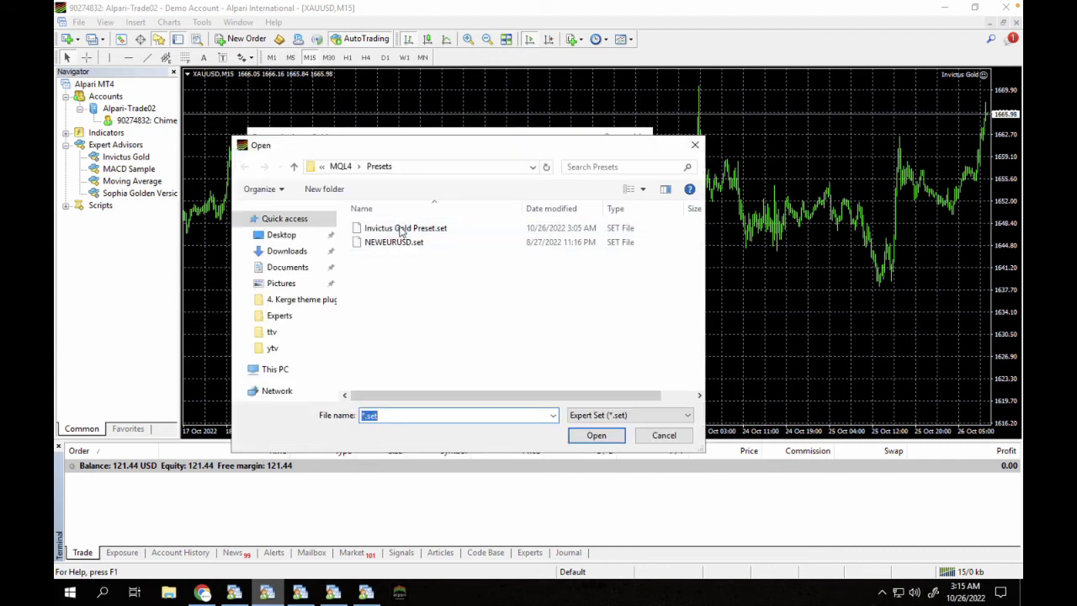
{"action": "left_click", "coordinate": [402, 230]}
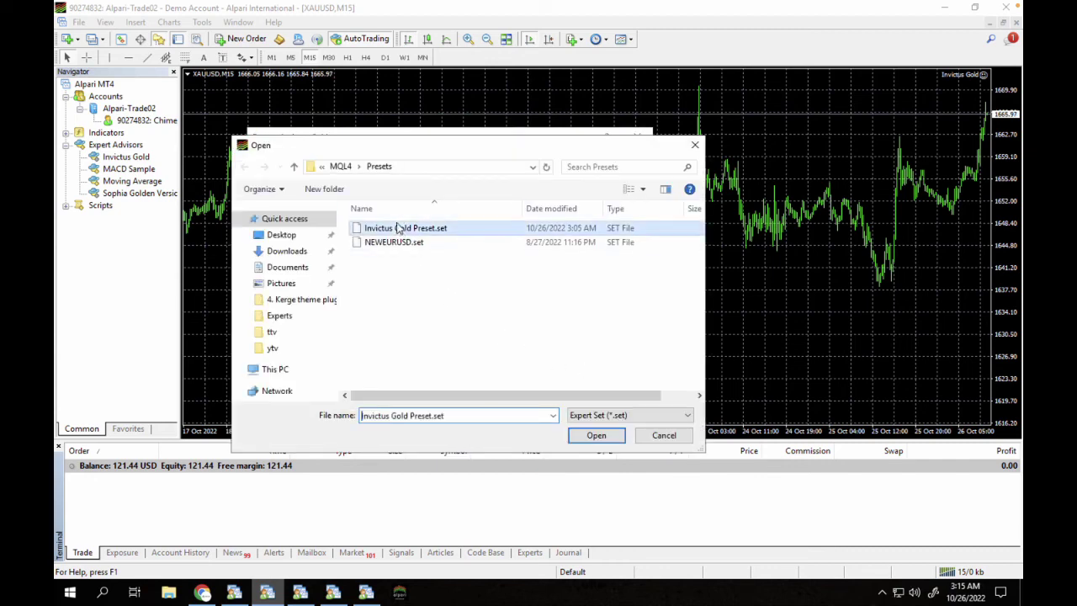
{"action": "left_click", "coordinate": [591, 437]}
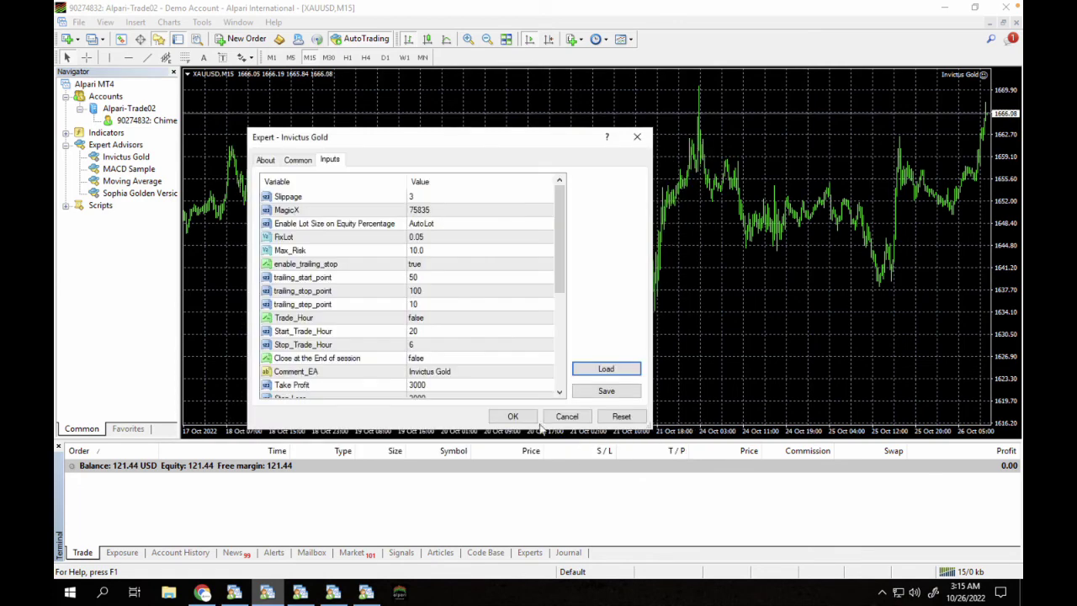
{"action": "left_click", "coordinate": [513, 416]}
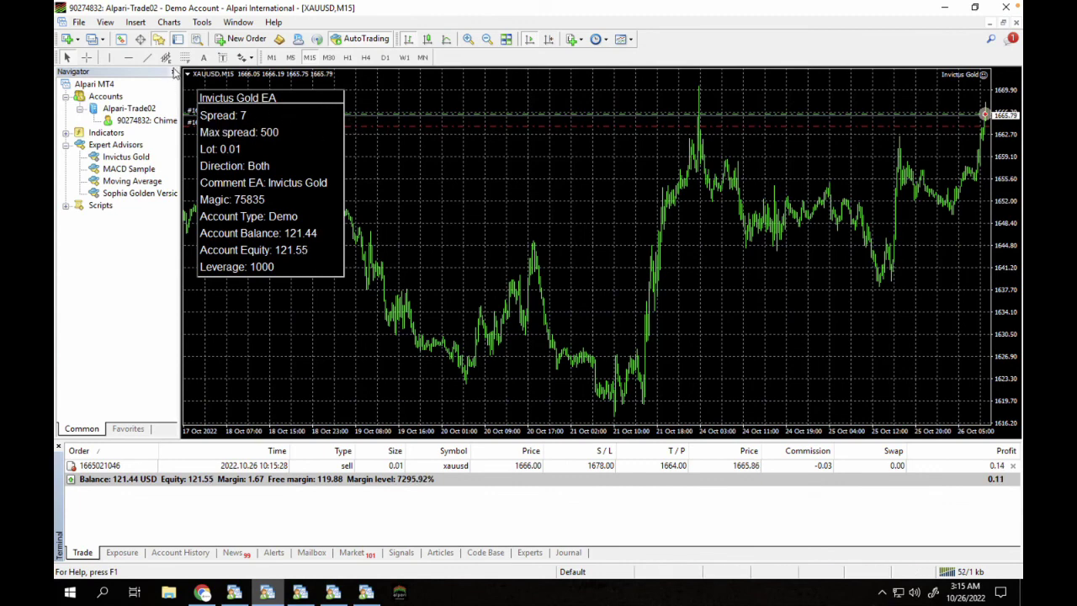
Close the Navigator panel so the XAUUSD chart widens to fill the window.
{"action": "left_click", "coordinate": [175, 74]}
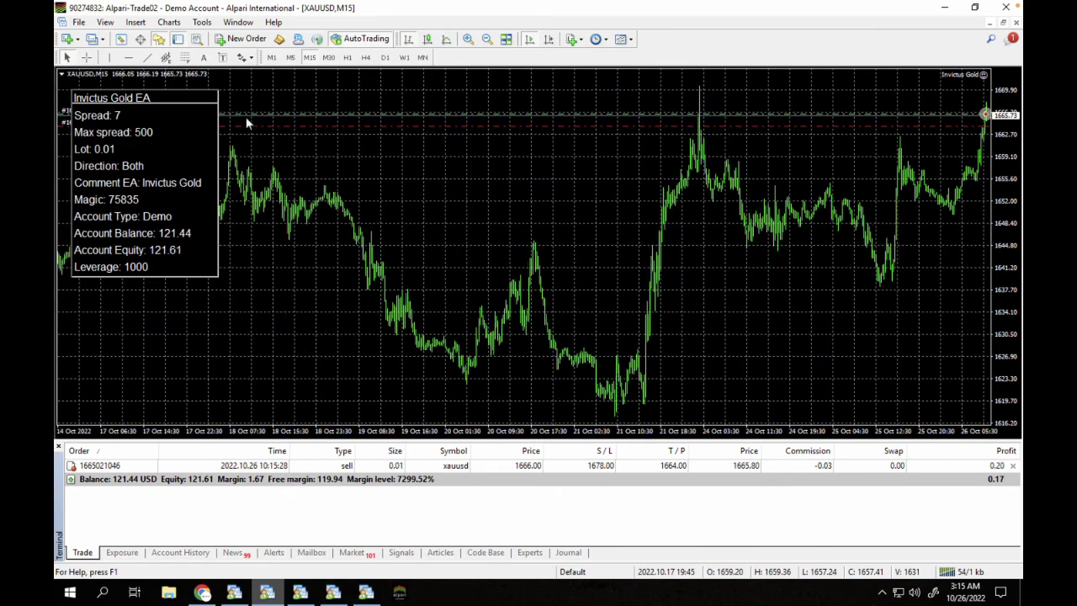